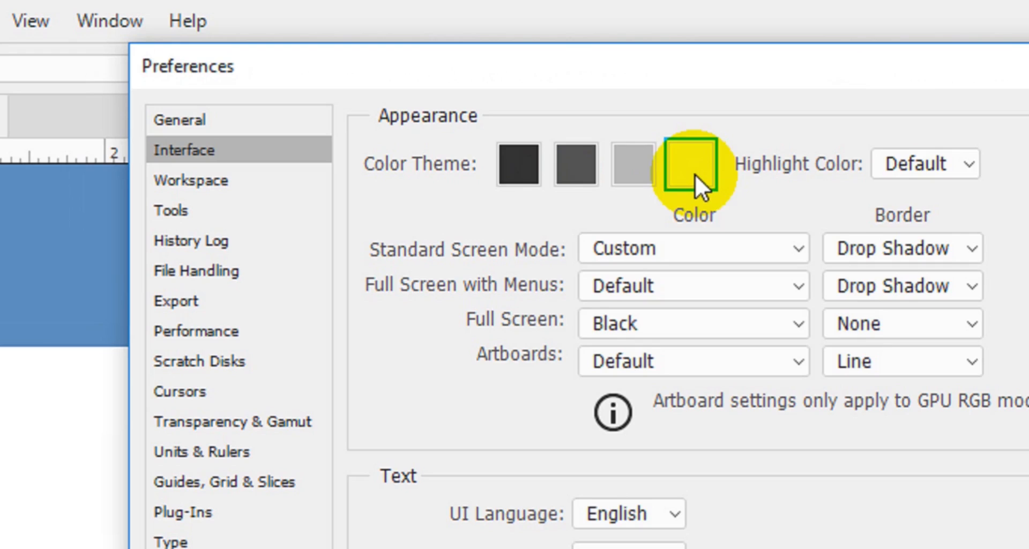
Set the interface color theme to the darkest option and save the preferences
click(521, 170)
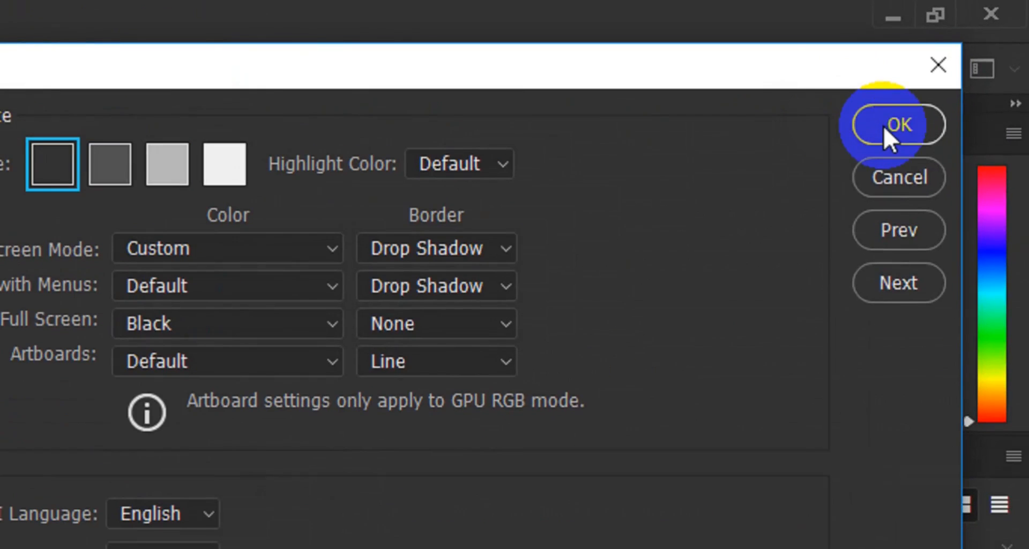
click(883, 125)
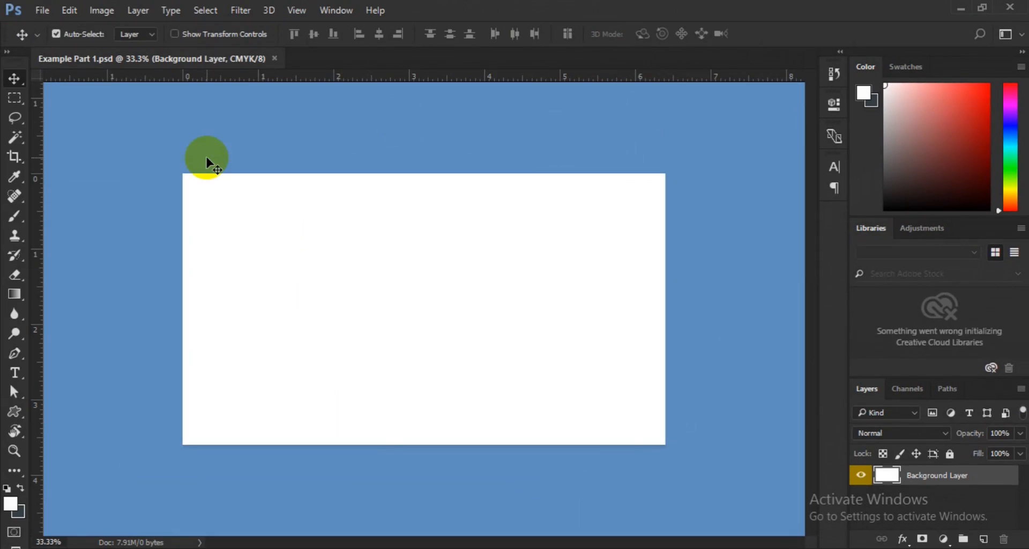
Examine the tool variants grouped under the Marquee, Lasso and Magic Wand tools, then return to the Move Tool
click(15, 81)
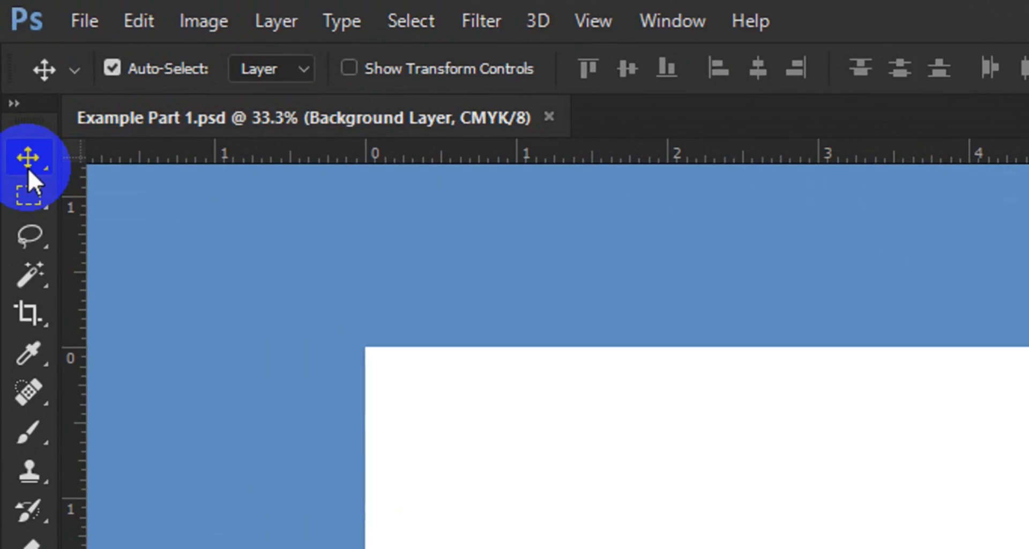
click(28, 195)
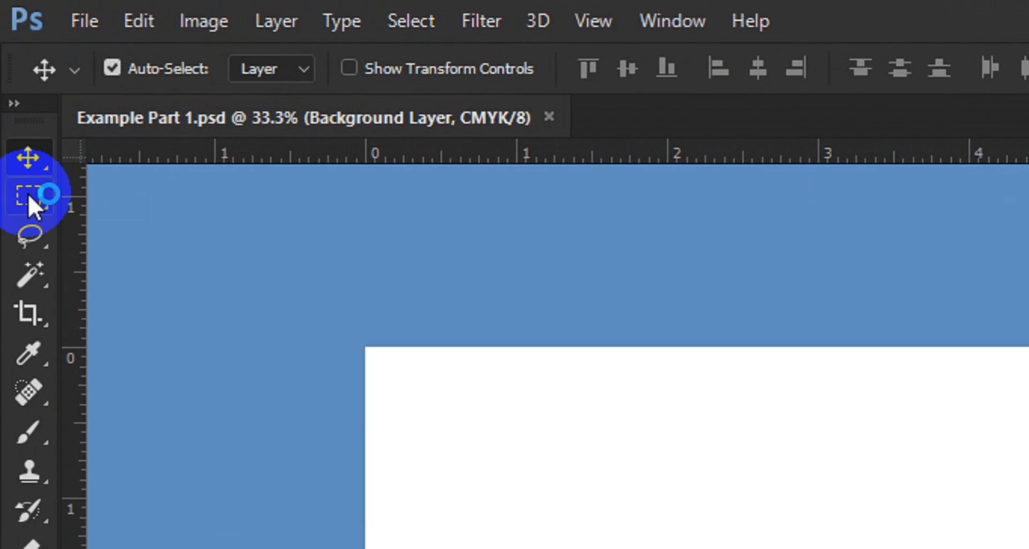
click(28, 194)
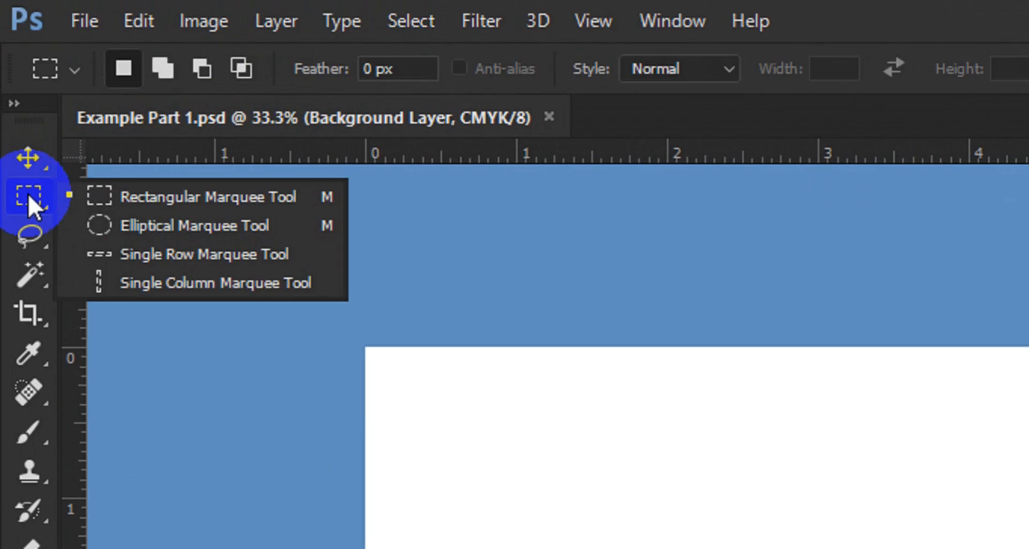
drag(28, 194, 163, 303)
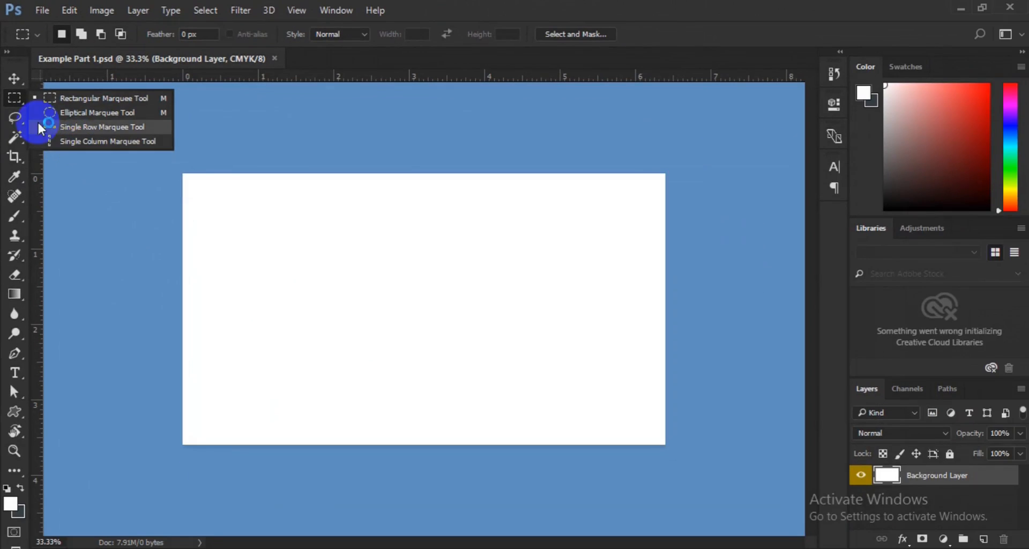
click(17, 119)
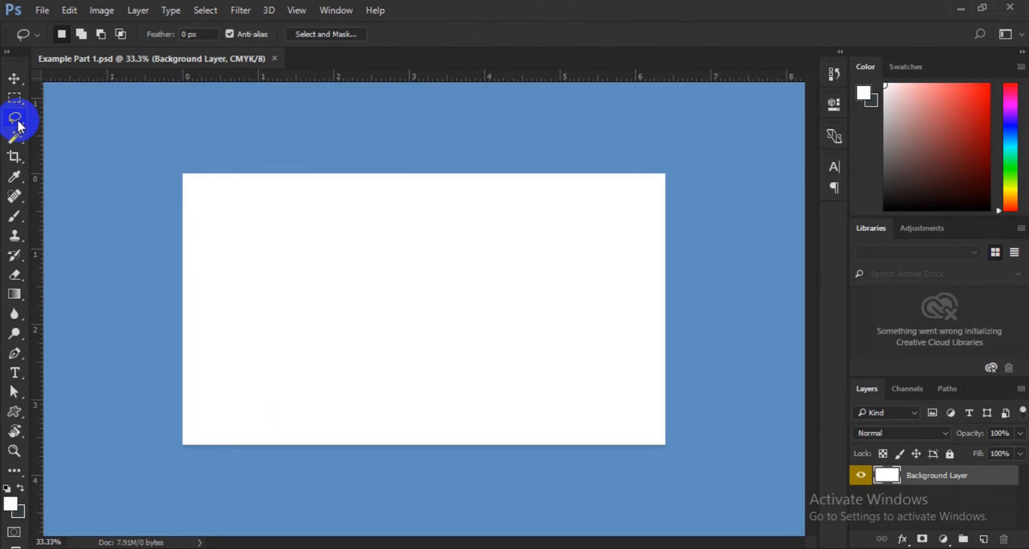
click(19, 127)
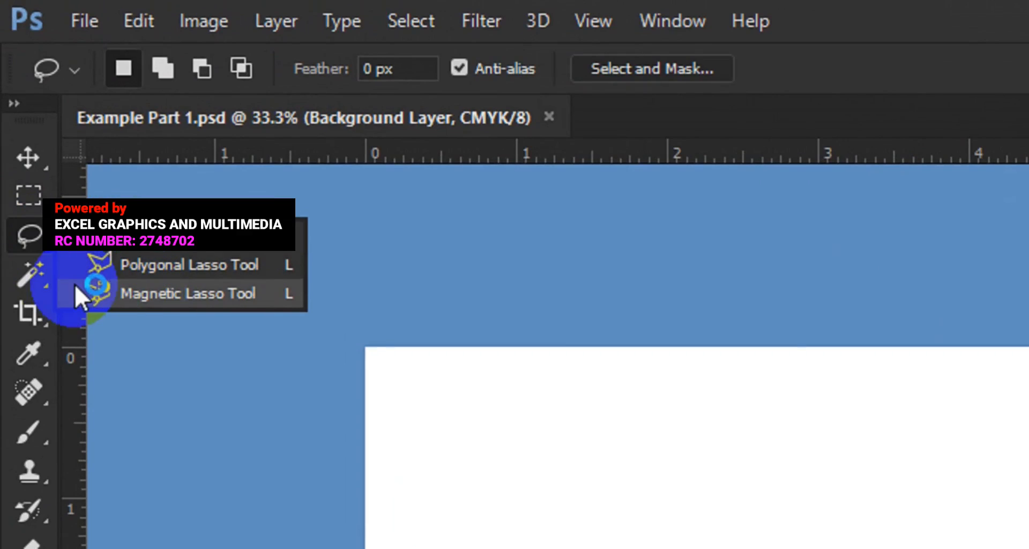
click(39, 282)
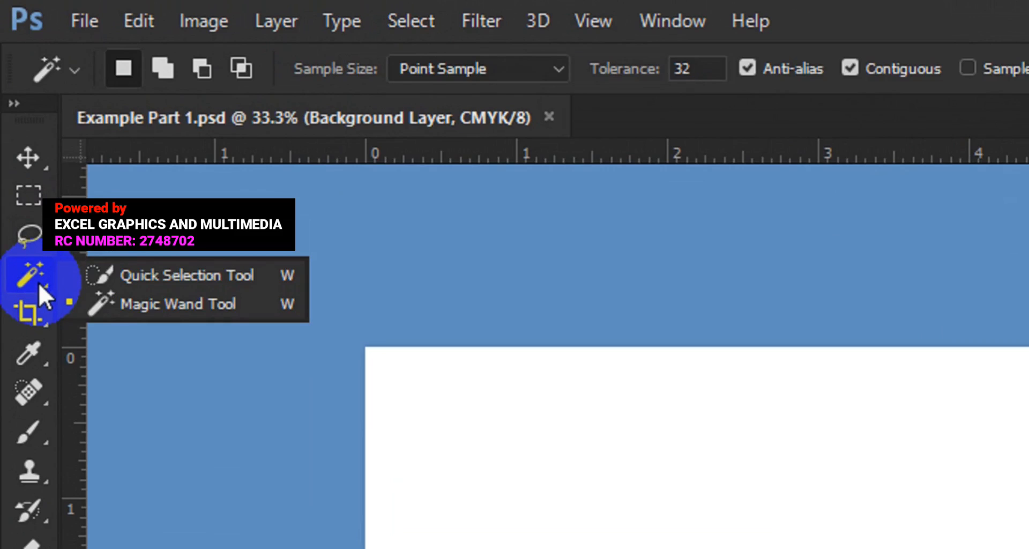
click(177, 308)
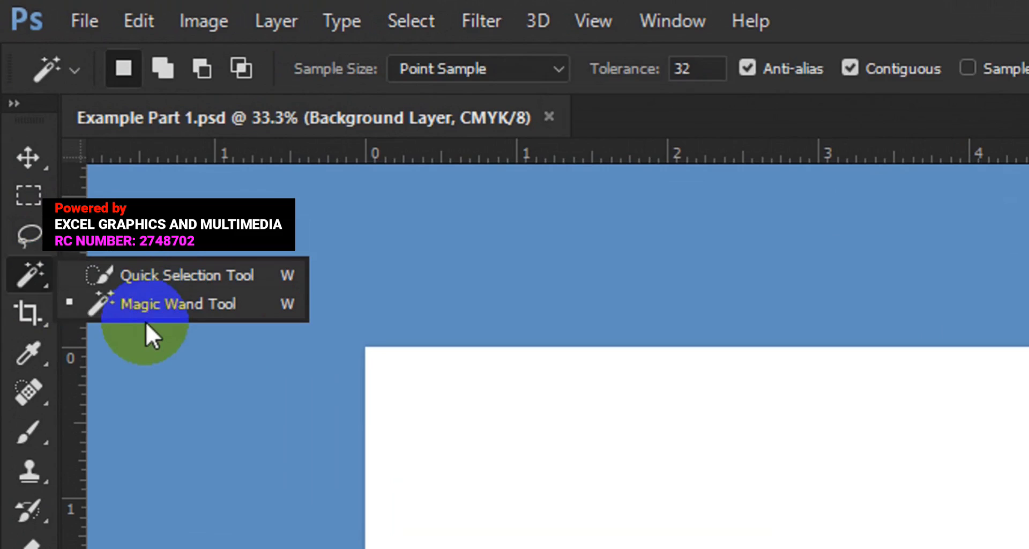
click(31, 166)
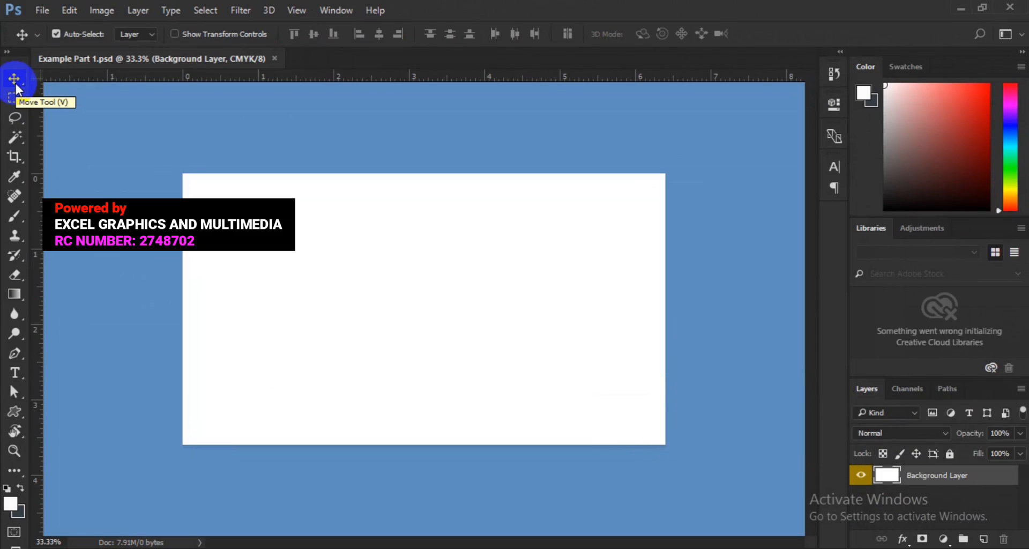
Choose the standard Pen Tool from the pen tool group
click(19, 360)
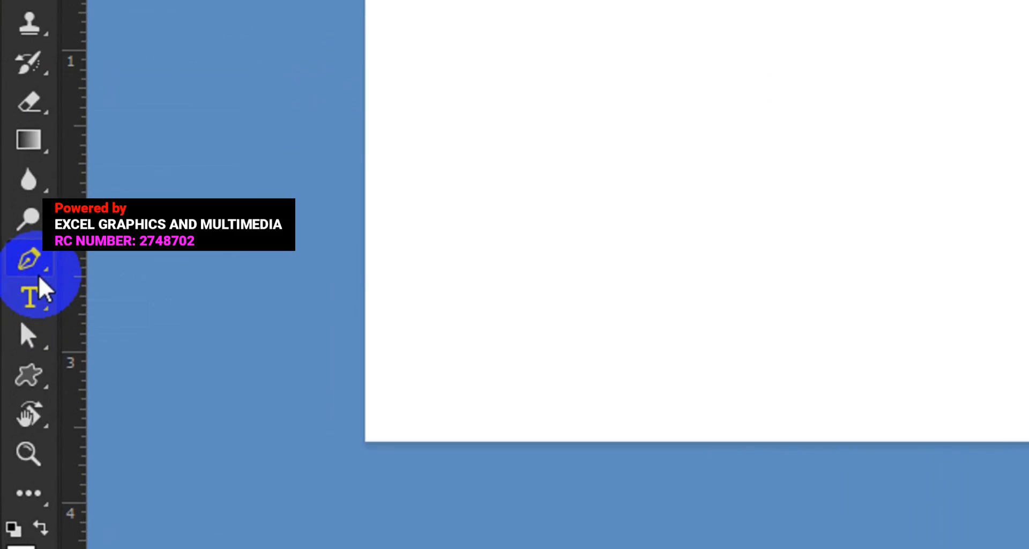
right_click(39, 276)
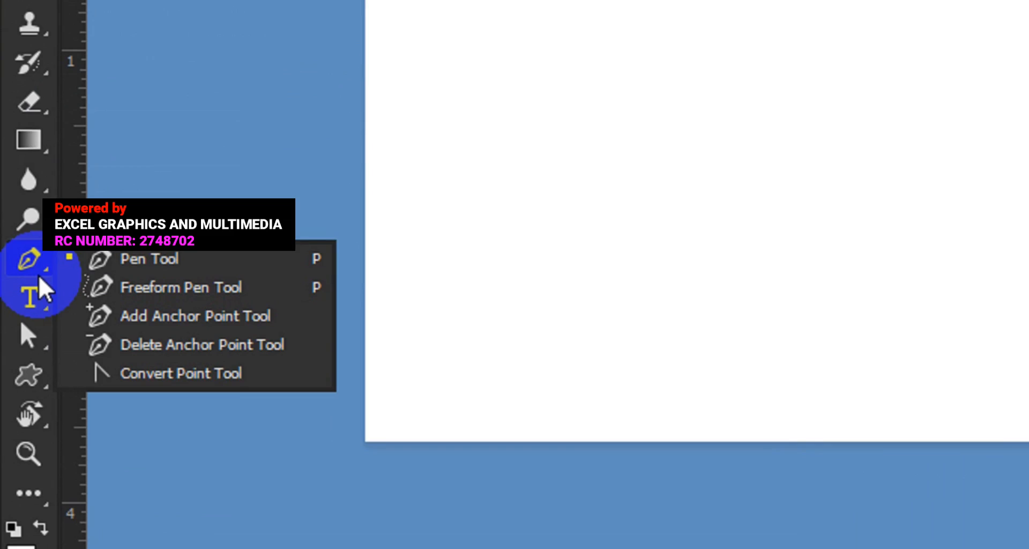
click(137, 258)
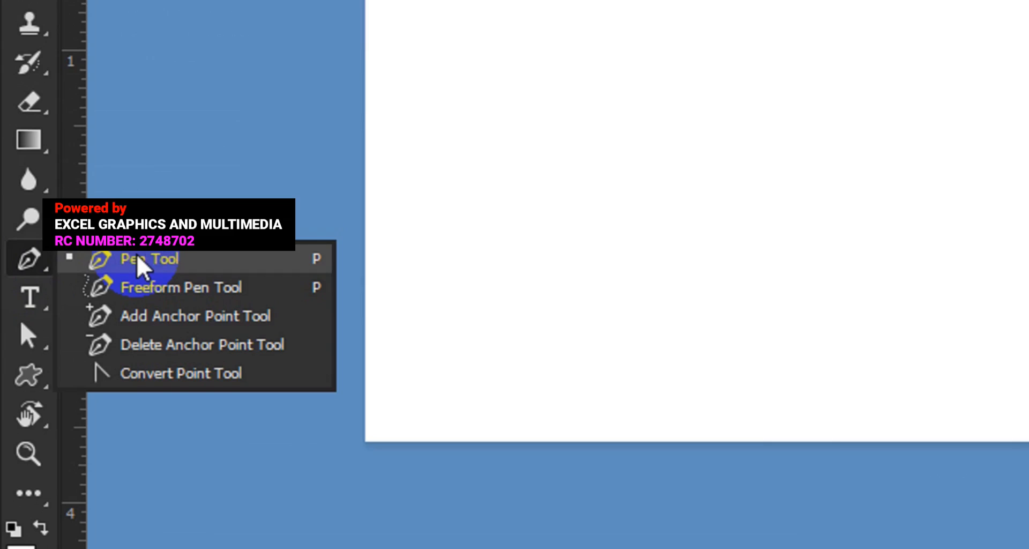
click(140, 263)
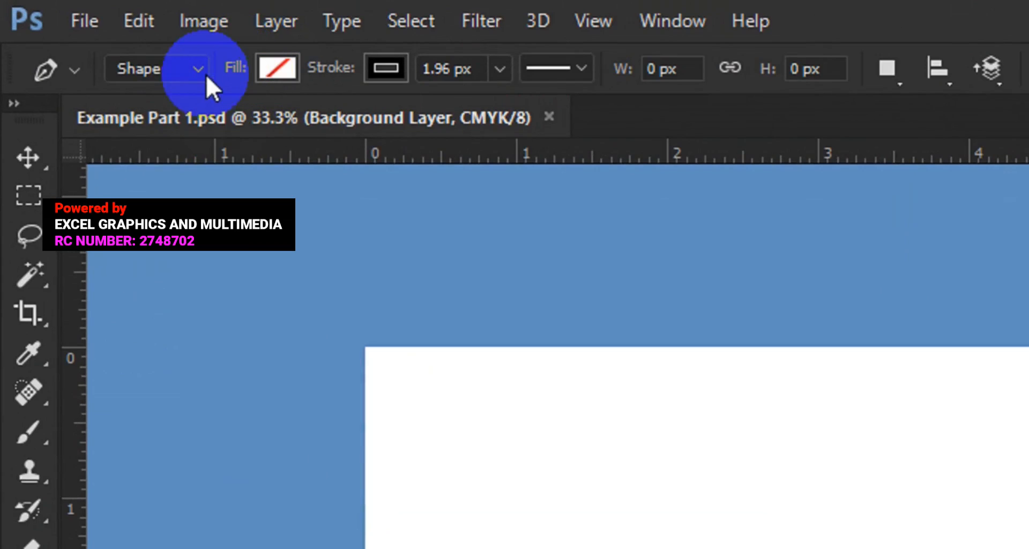
Examine the Pen Tool's drawing mode, fill, stroke color, stroke width and stroke style options, keeping the mode on Shape
click(201, 76)
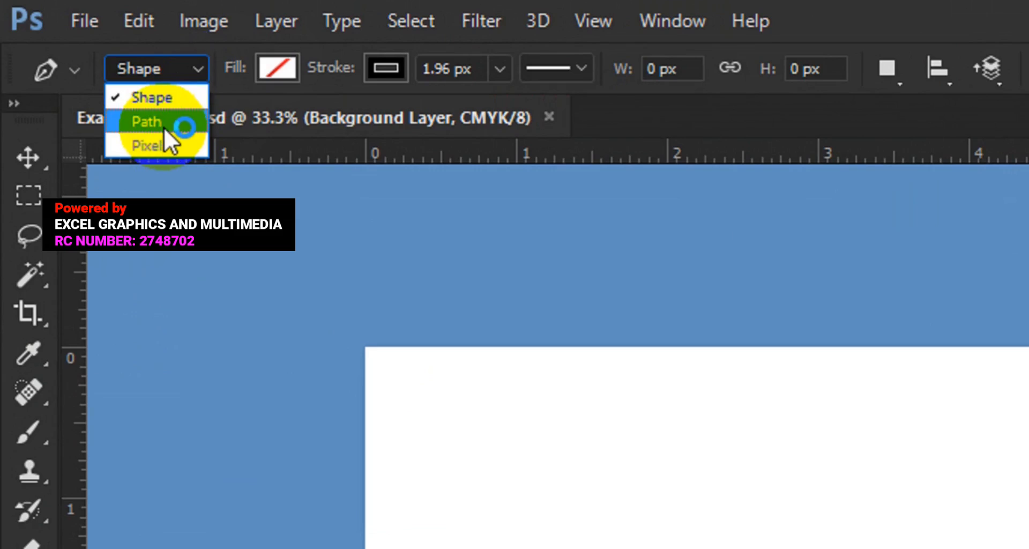
click(163, 102)
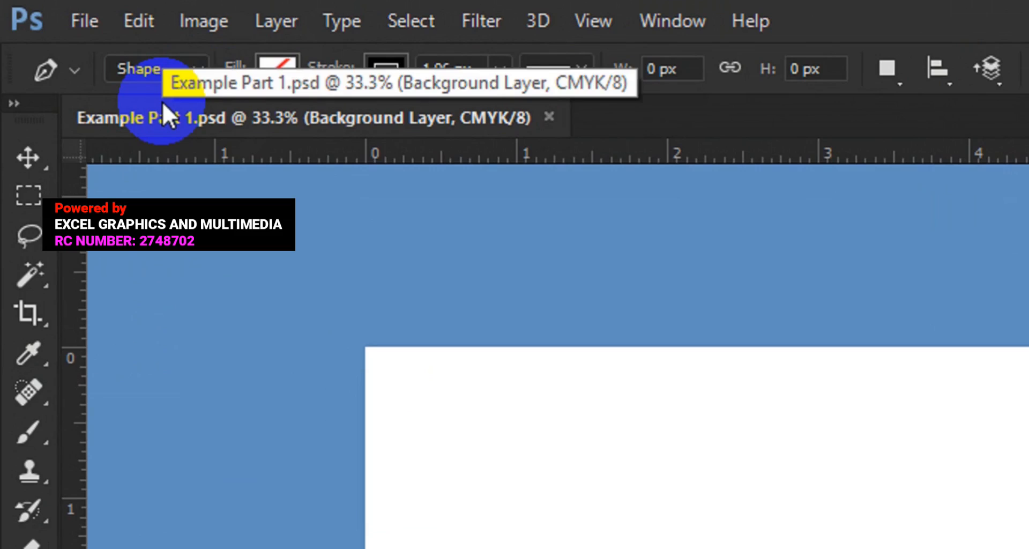
click(277, 69)
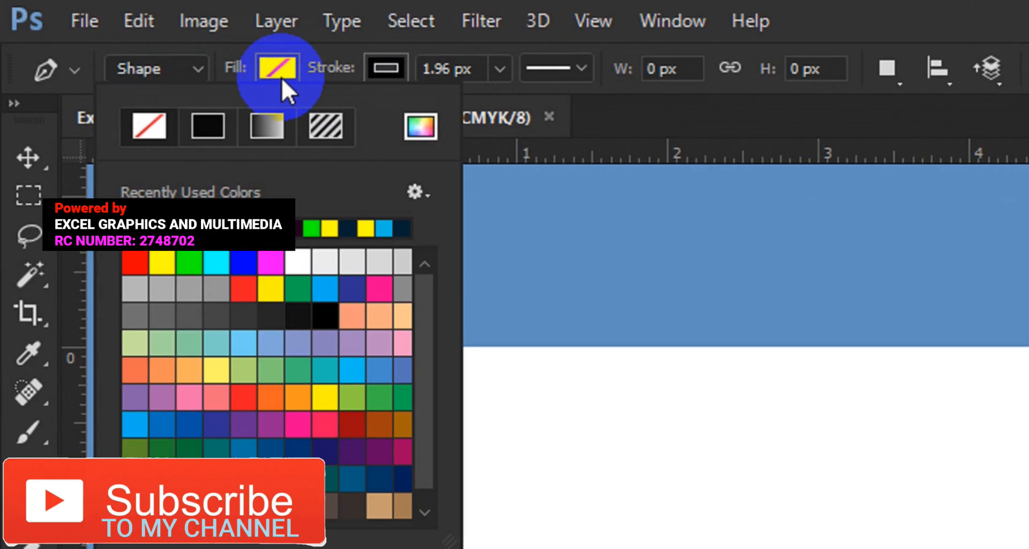
click(278, 73)
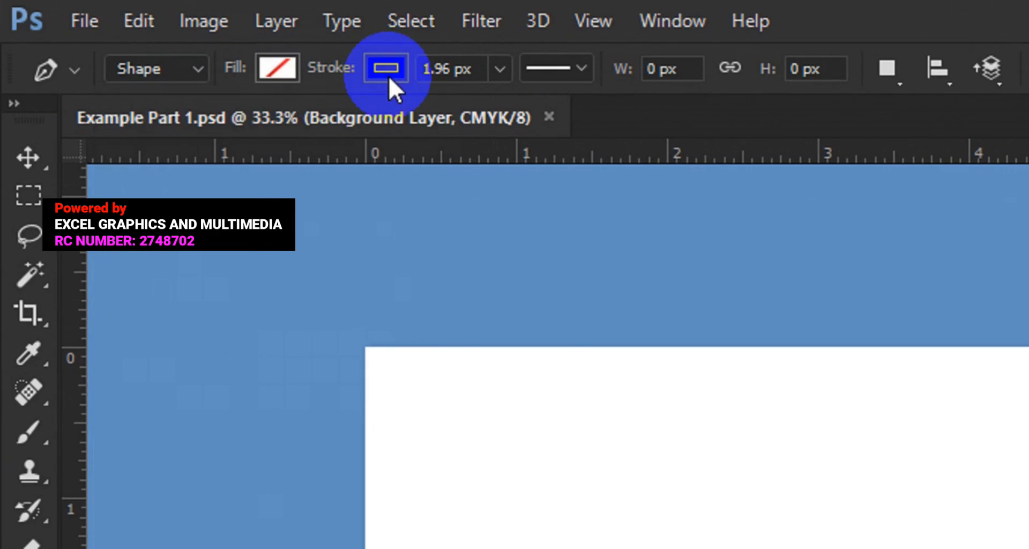
click(388, 77)
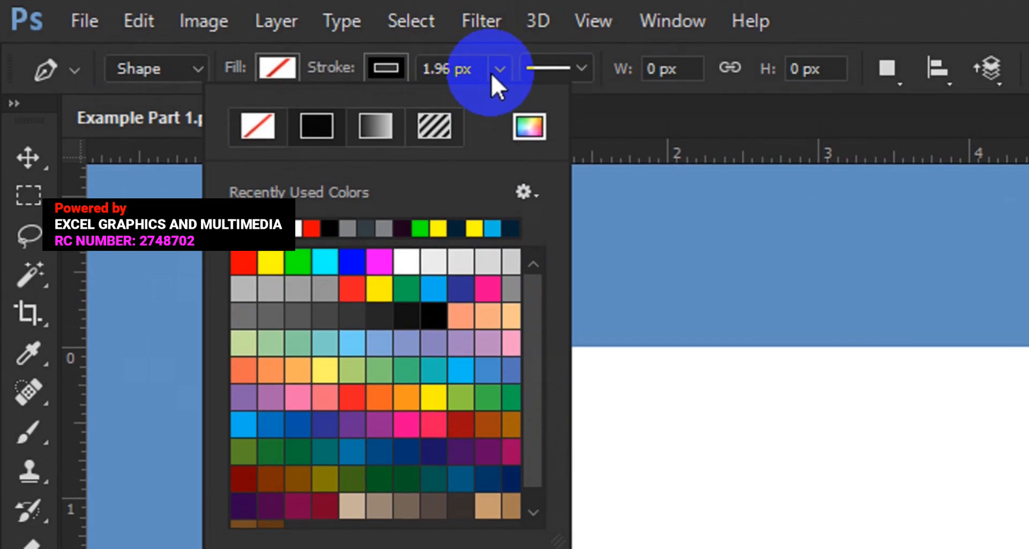
click(491, 72)
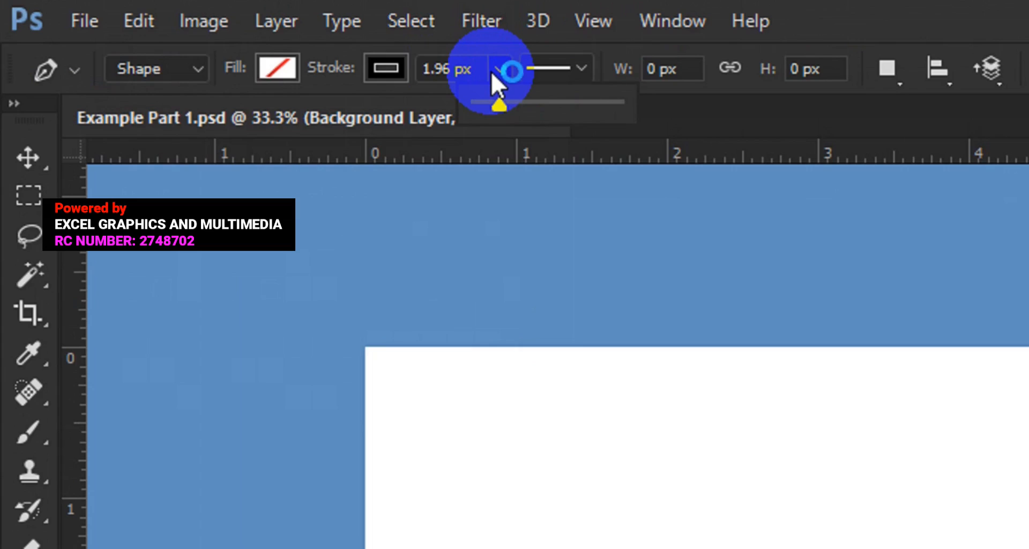
click(581, 70)
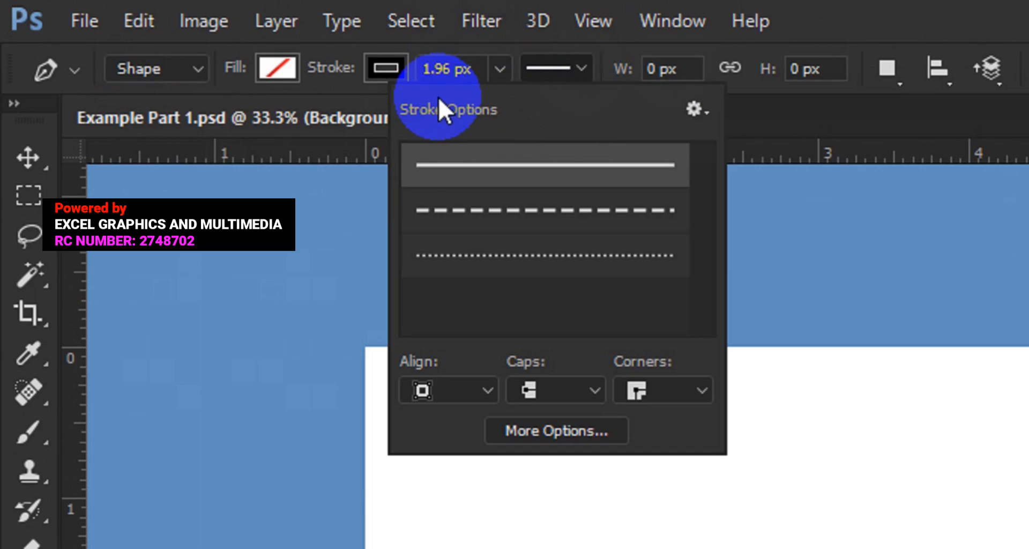
click(579, 78)
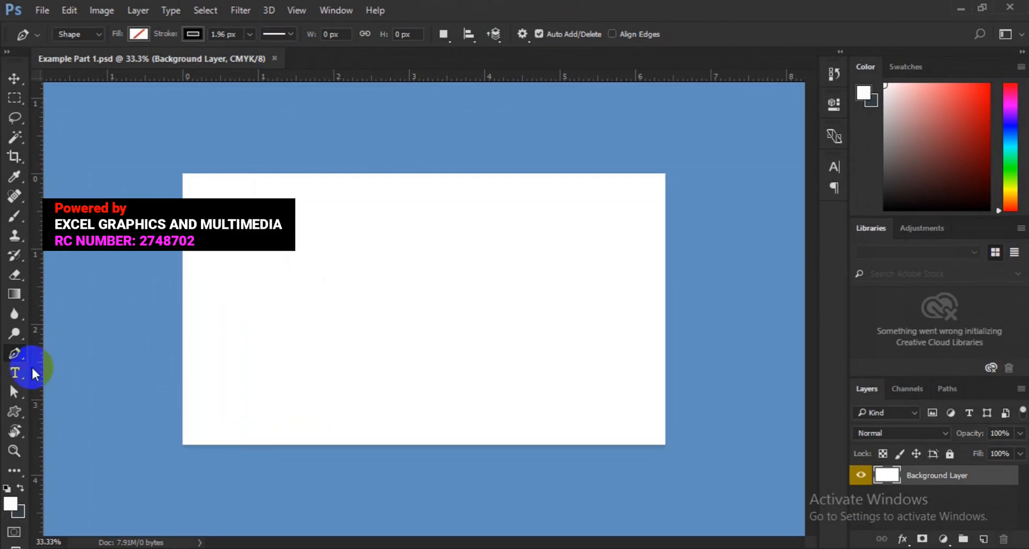
Draw a closed four-sided shape about 819 × 342 px with the Pen Tool and move it toward the canvas centre
click(246, 304)
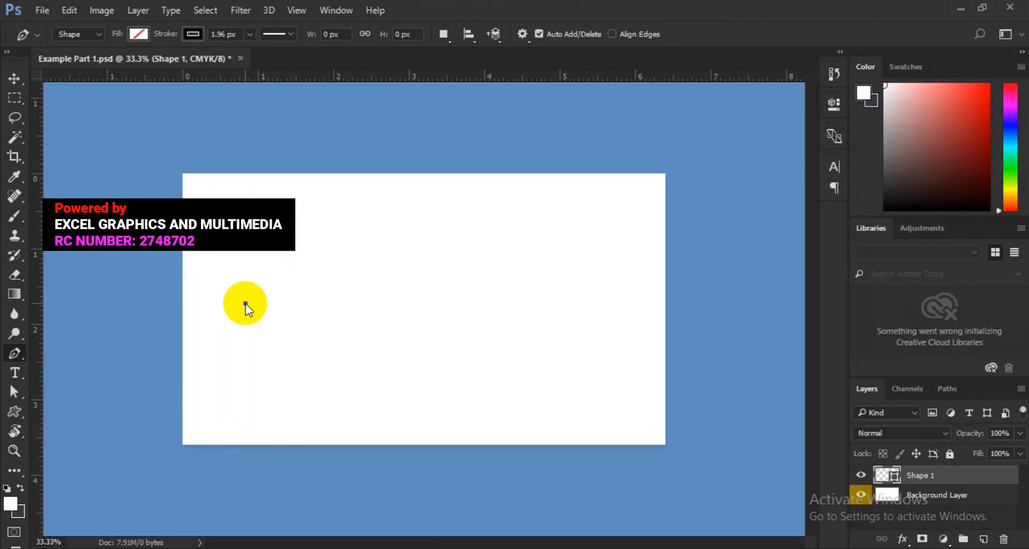
click(450, 304)
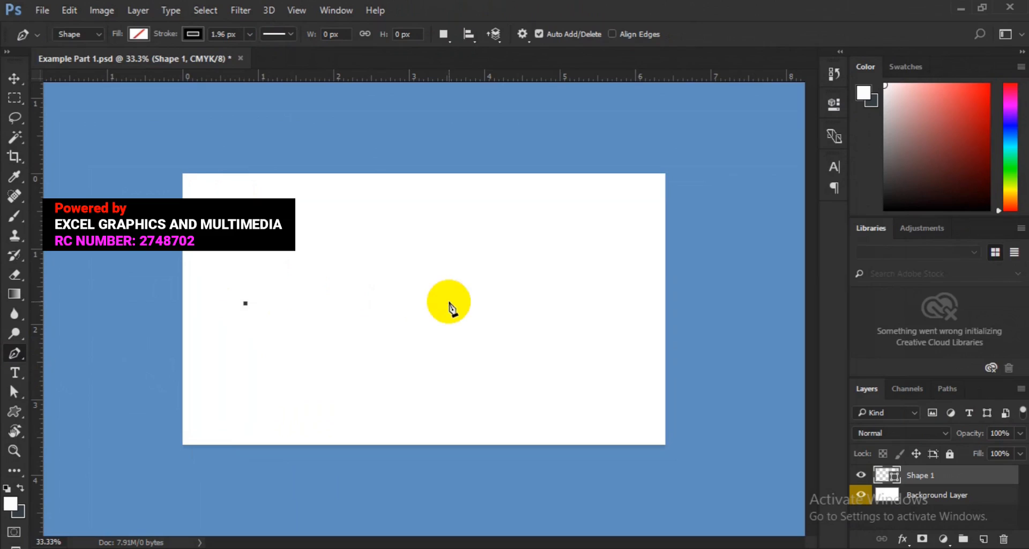
click(449, 302)
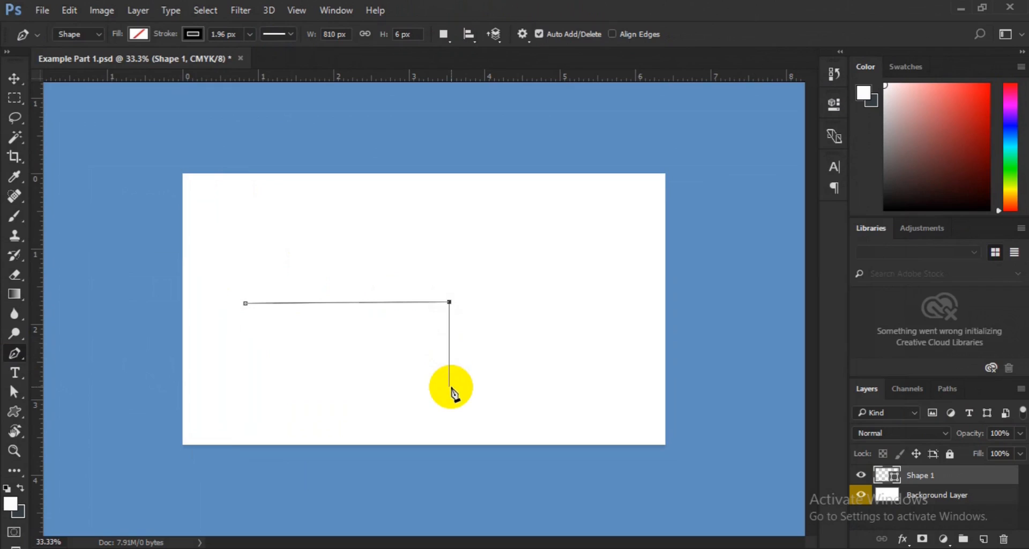
shift+click(451, 387)
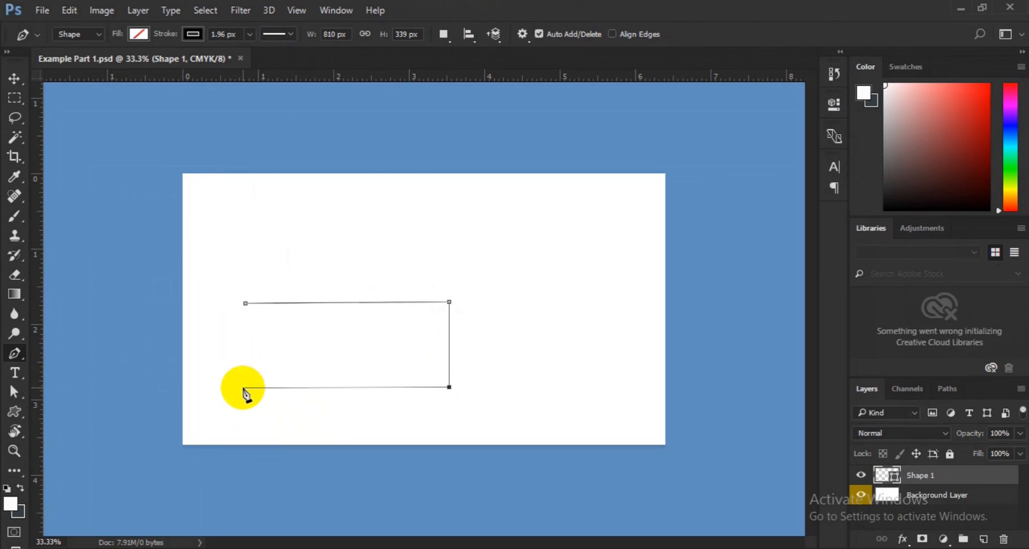
click(243, 388)
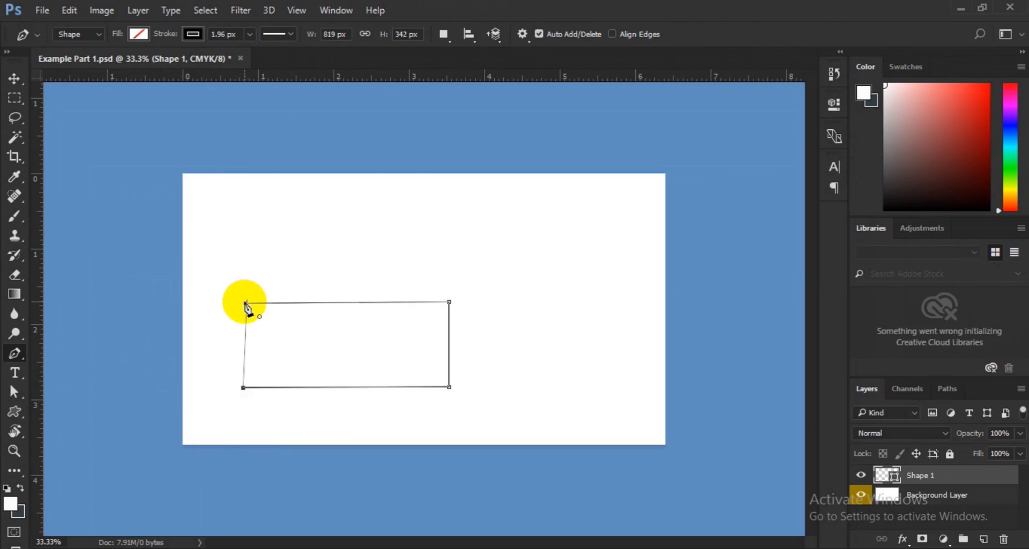
click(245, 303)
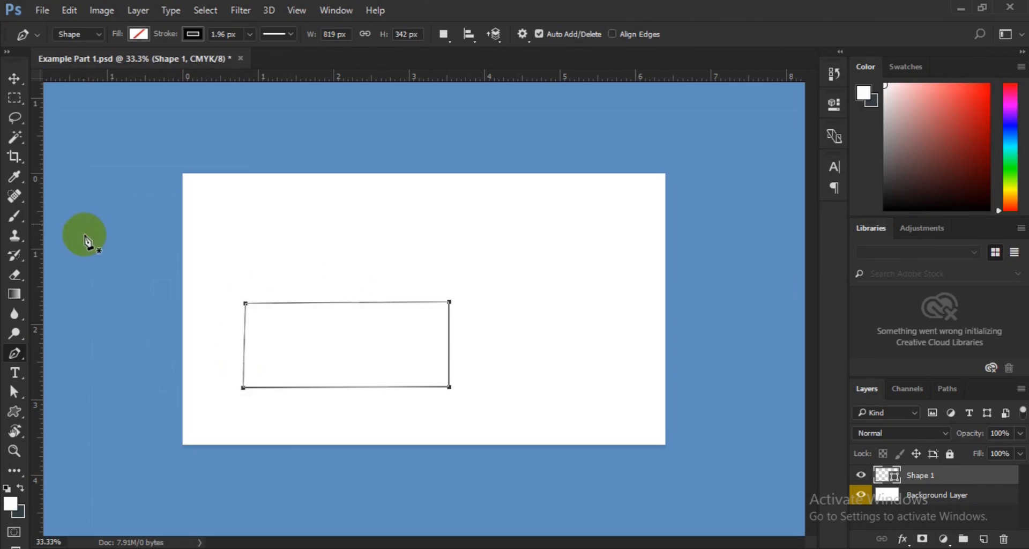
click(17, 80)
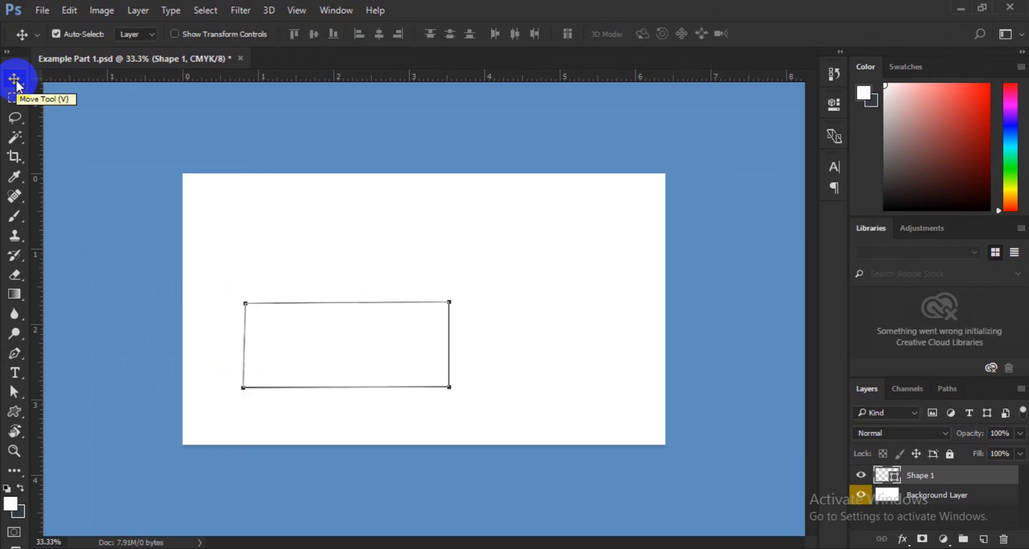
drag(302, 337, 360, 308)
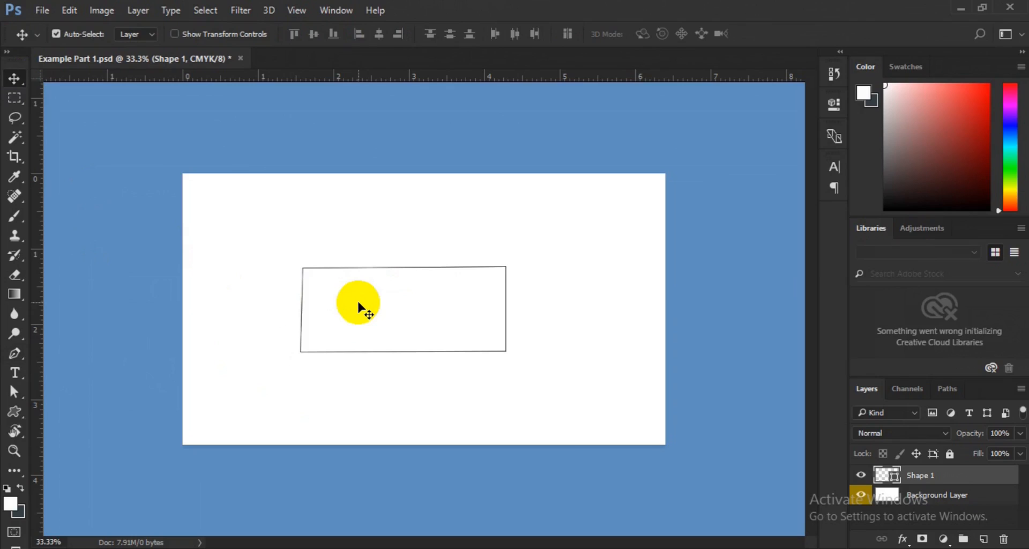
Try green and light blue fills on the four-sided shape with the Pen Tool active, then settle on solid black
click(16, 355)
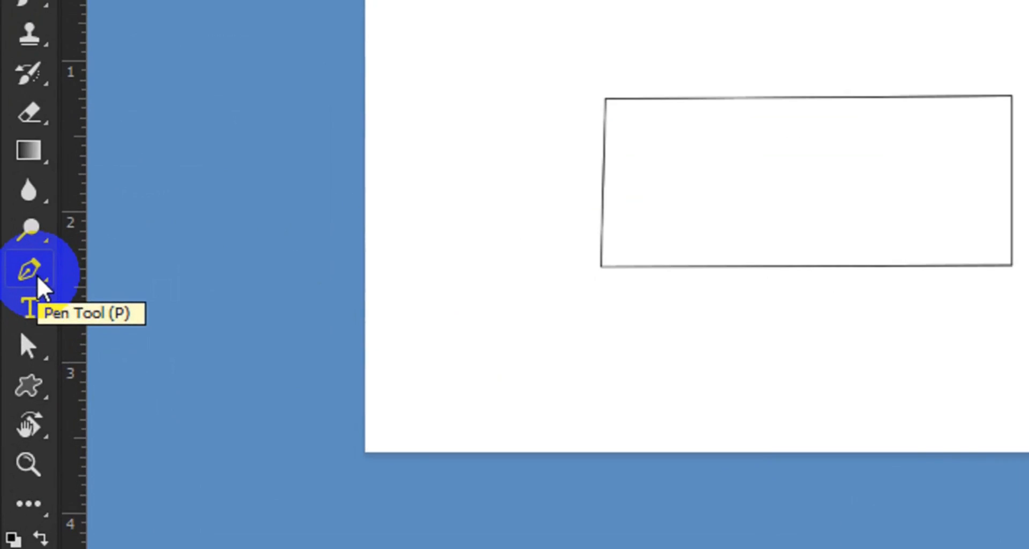
click(38, 279)
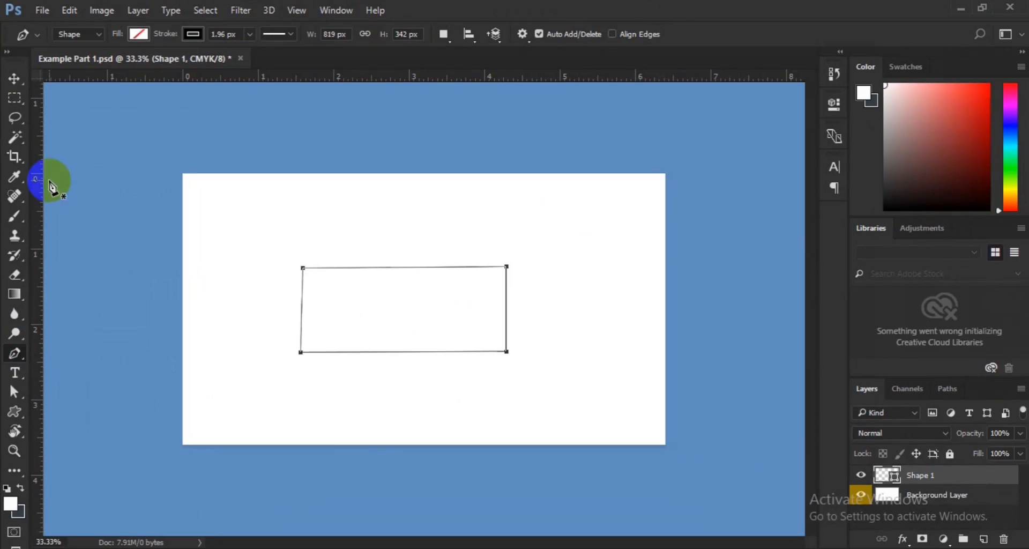
click(136, 35)
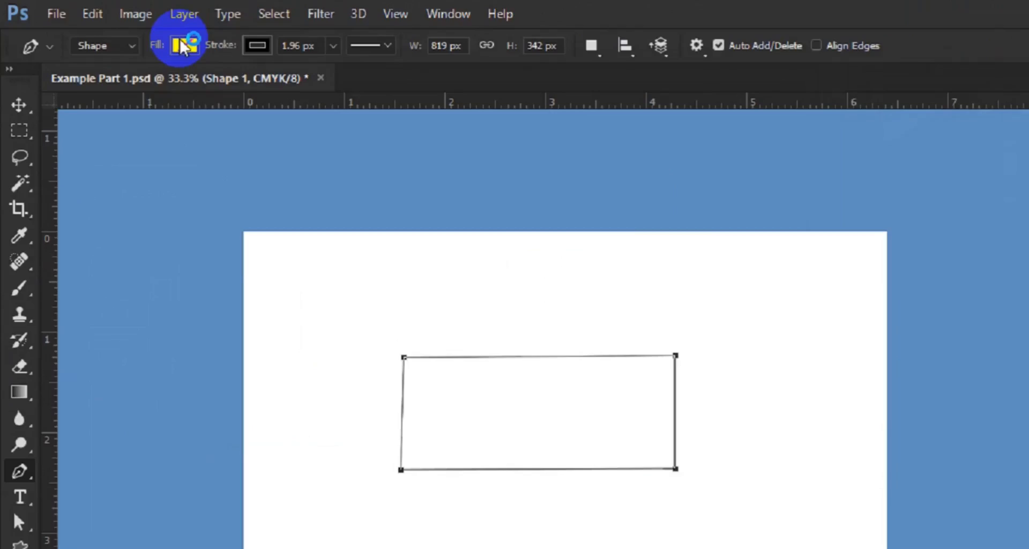
click(182, 45)
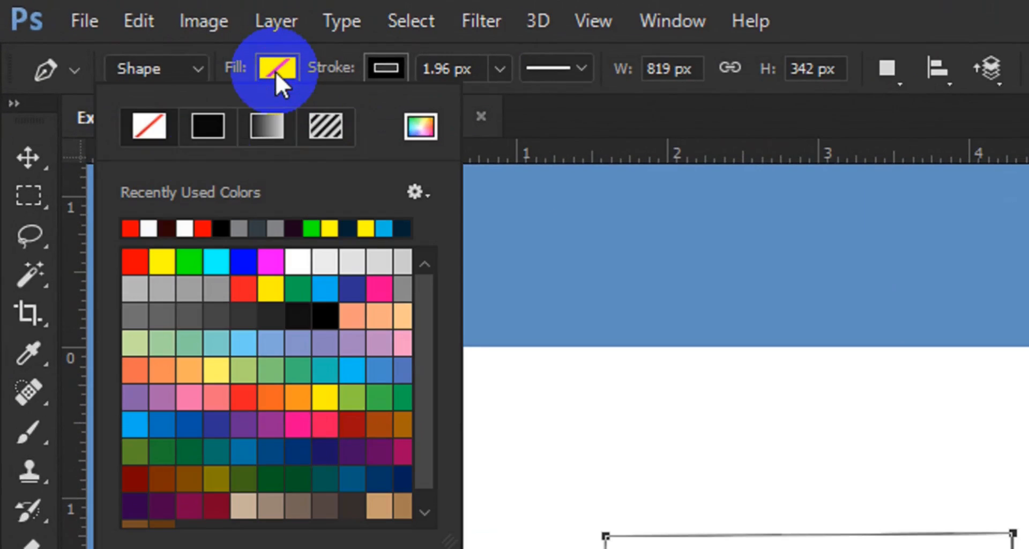
click(202, 228)
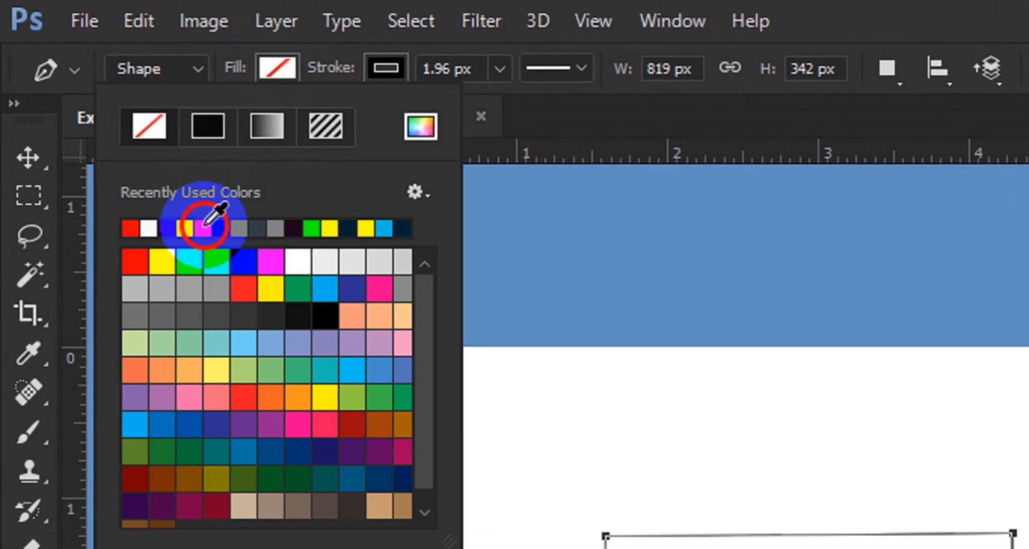
click(192, 259)
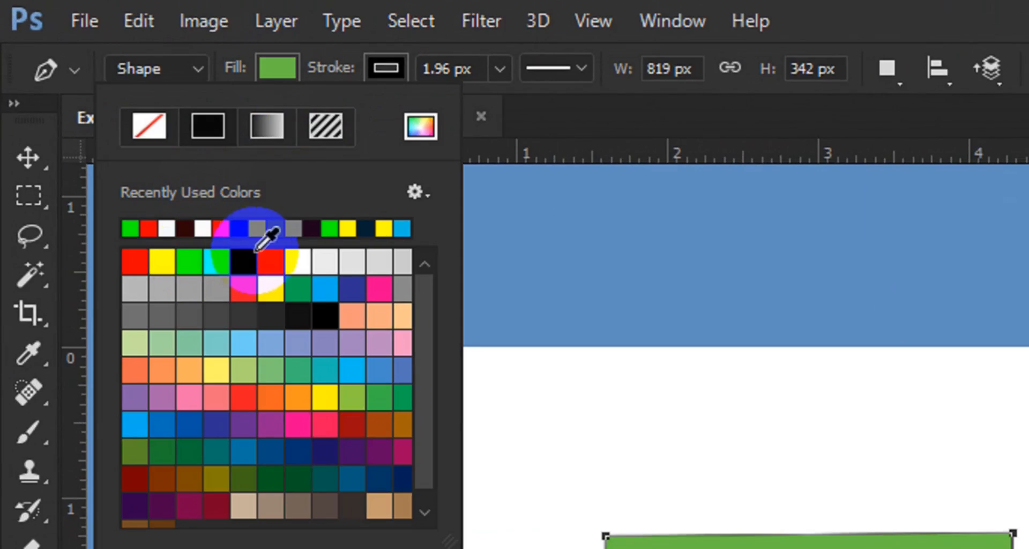
click(327, 293)
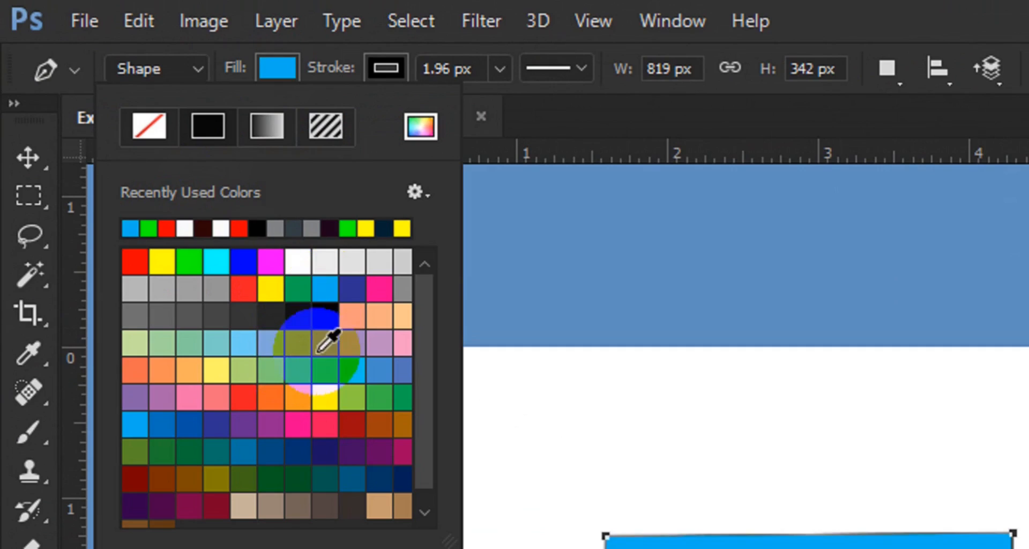
click(328, 315)
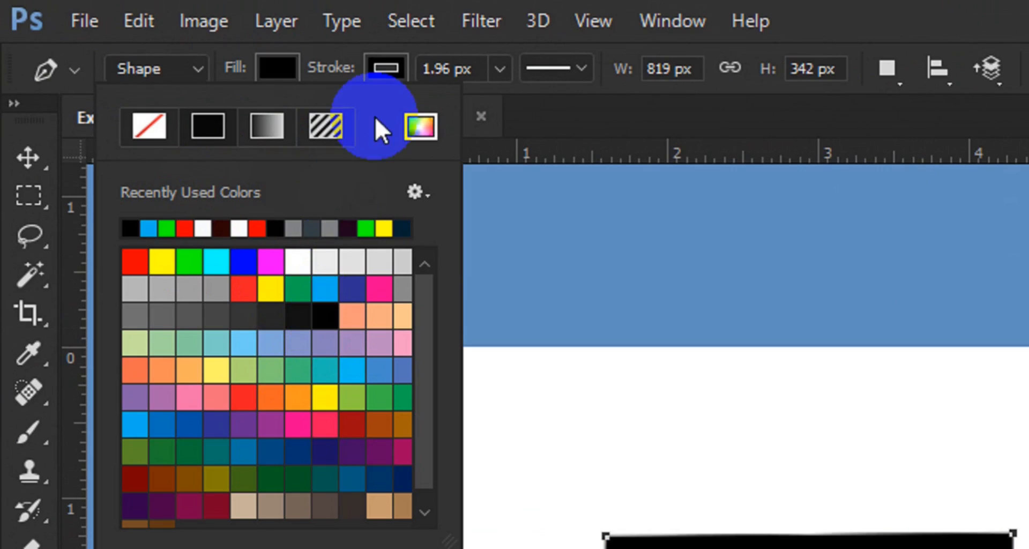
Give the black shape a red stroke with a width of 12.87 px
click(386, 68)
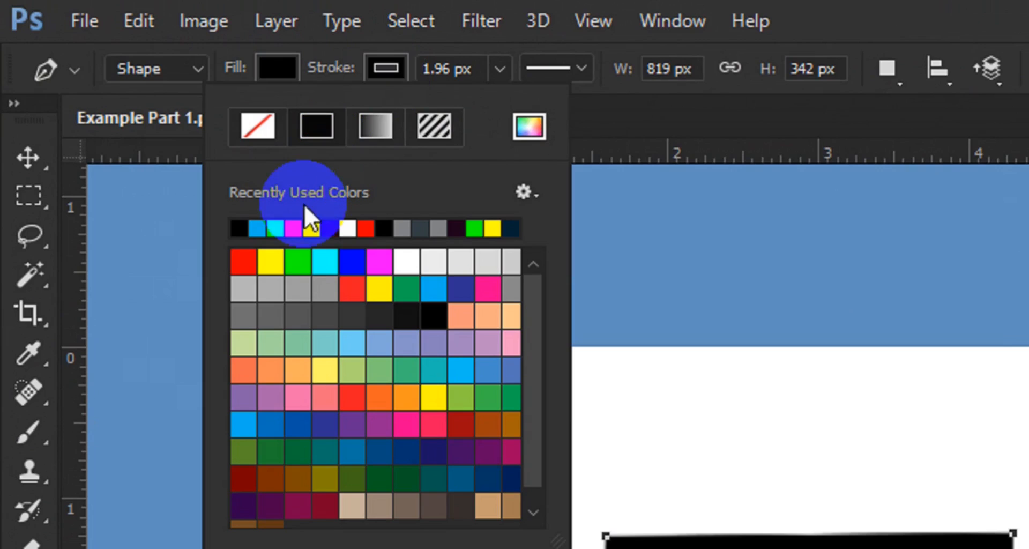
click(300, 226)
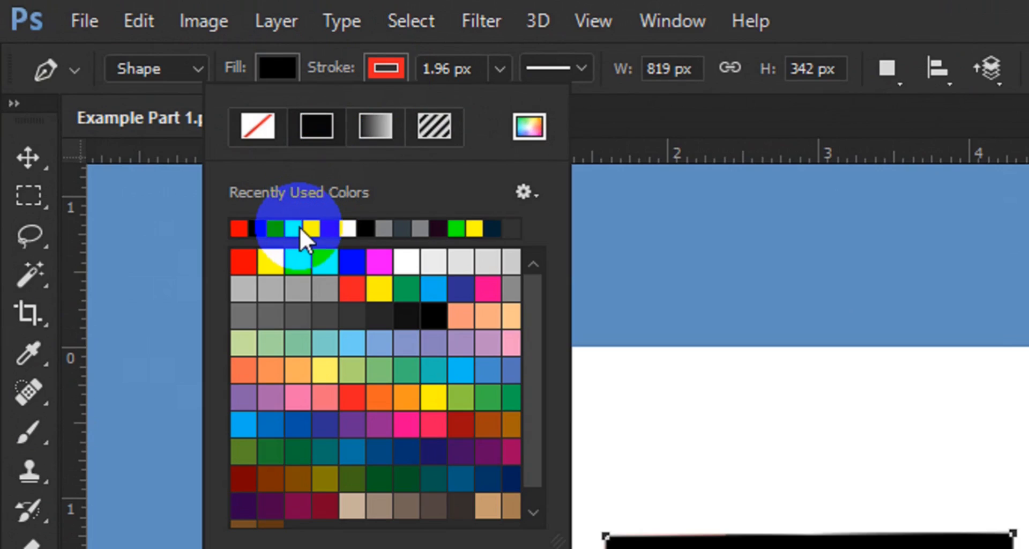
click(507, 66)
click(507, 65)
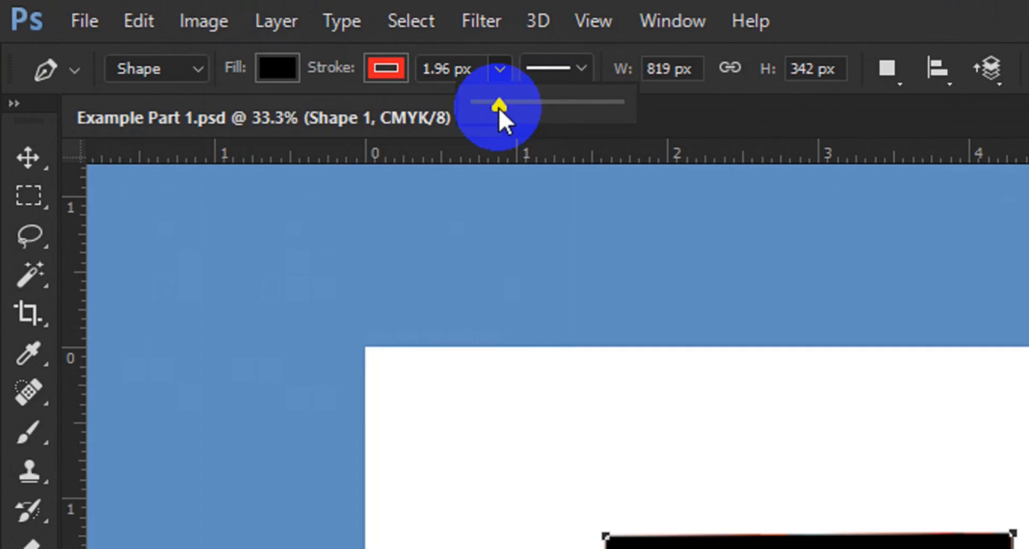
drag(498, 108, 516, 108)
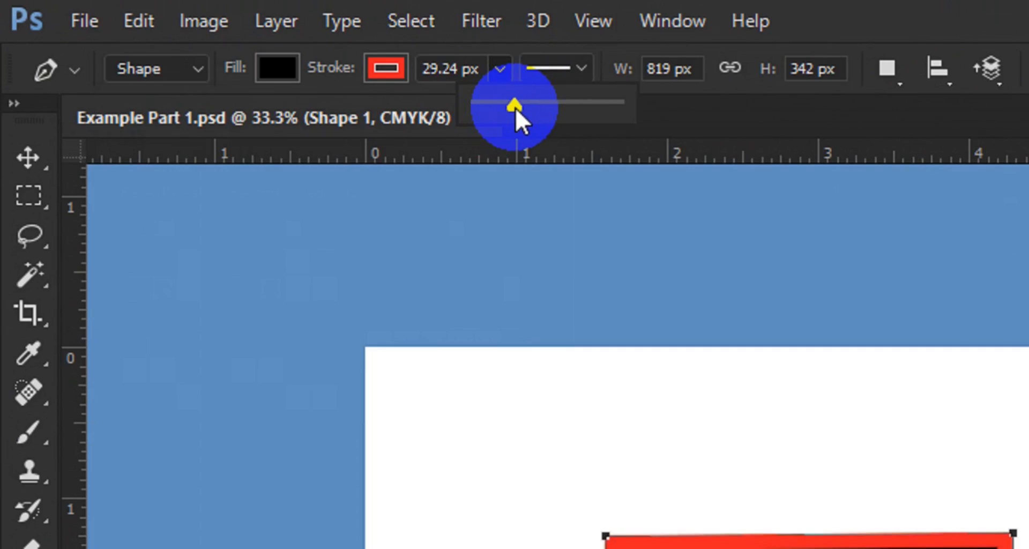
mouse_move(516, 108)
mouse_down()
mouse_move(497, 101)
mouse_move(507, 105)
mouse_up()
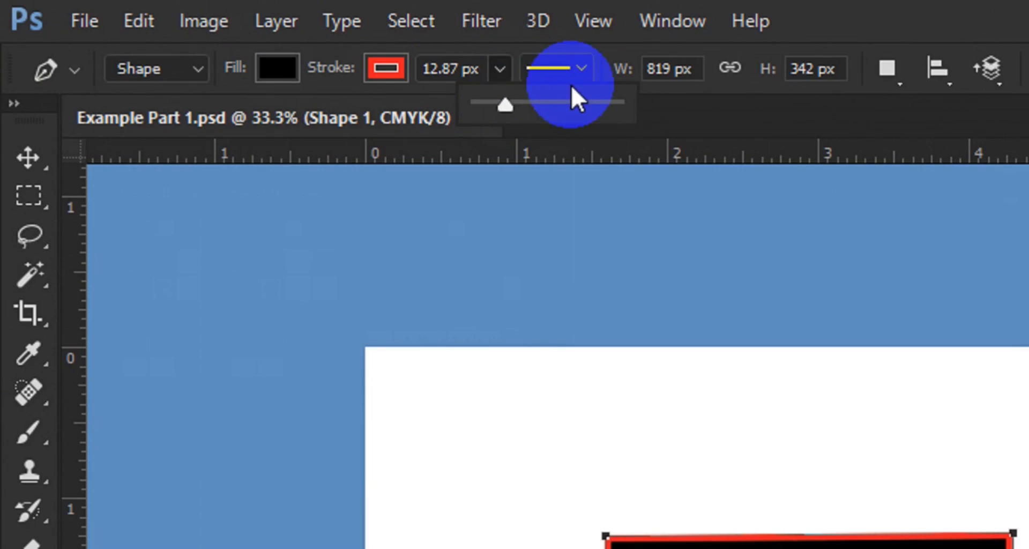
Try the dotted stroke style on the shape's red outline and settle on the dashed style
click(582, 69)
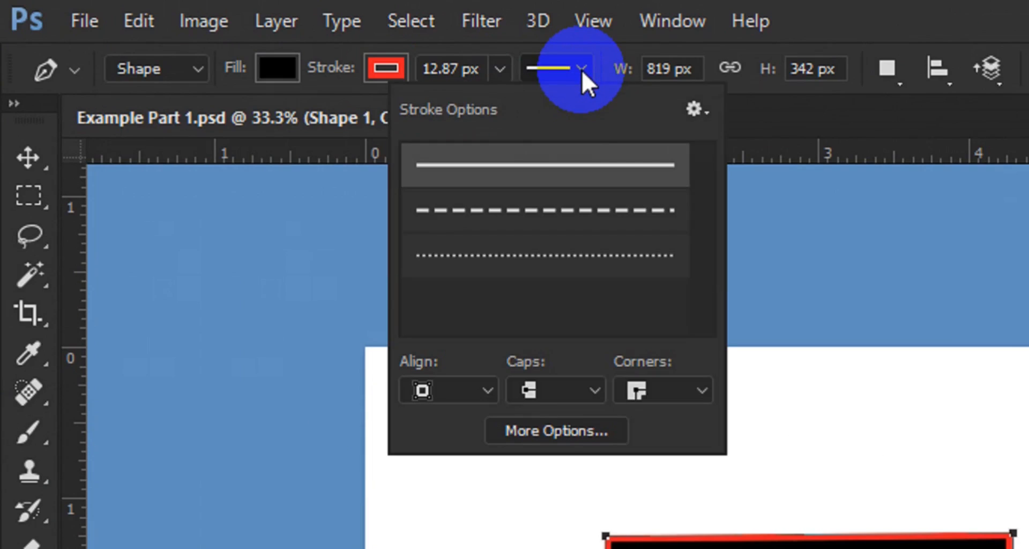
click(558, 209)
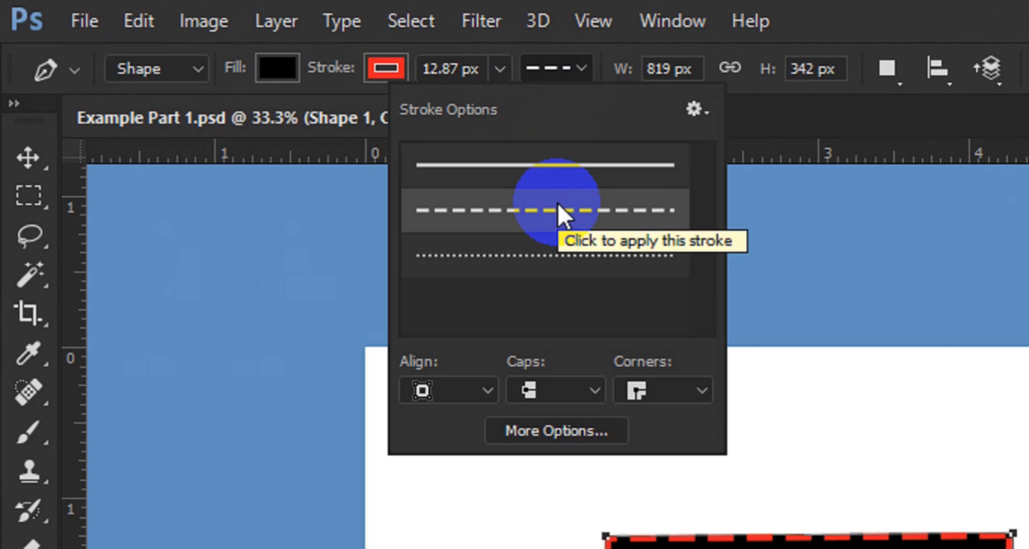
click(538, 258)
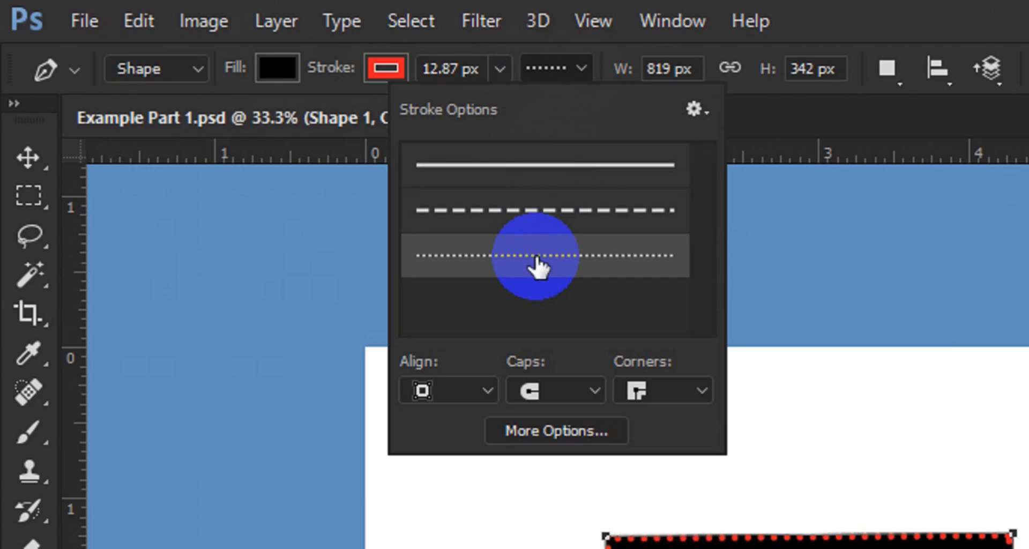
click(542, 218)
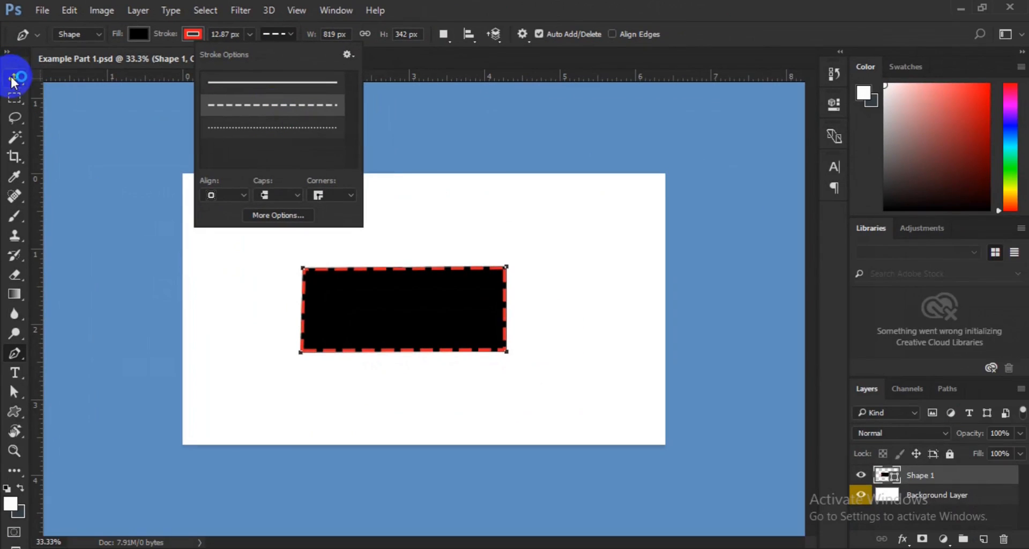
Move the black dashed-outline shape to the right half of the canvas with the Move Tool
click(14, 80)
click(361, 310)
click(896, 475)
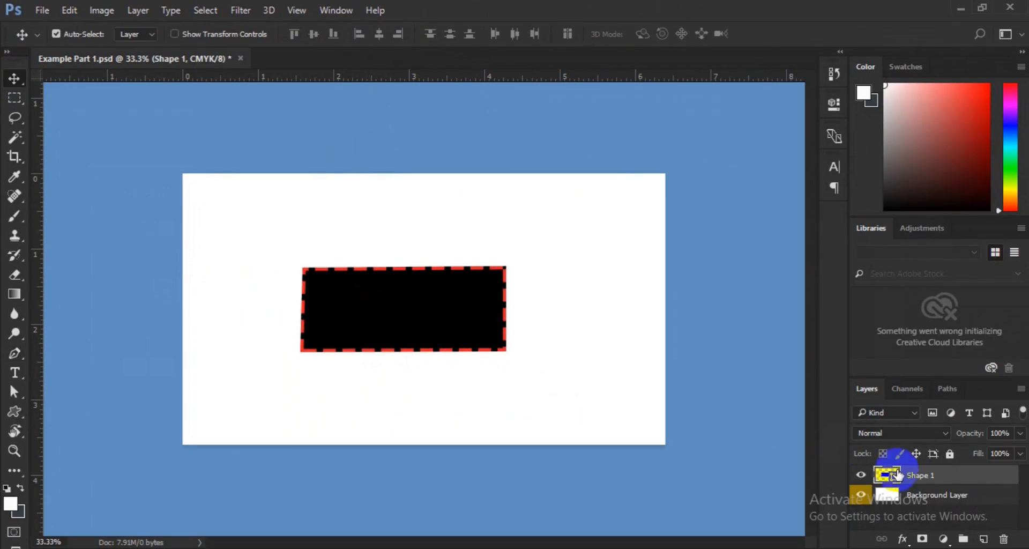
click(523, 310)
click(593, 250)
drag(594, 252, 531, 270)
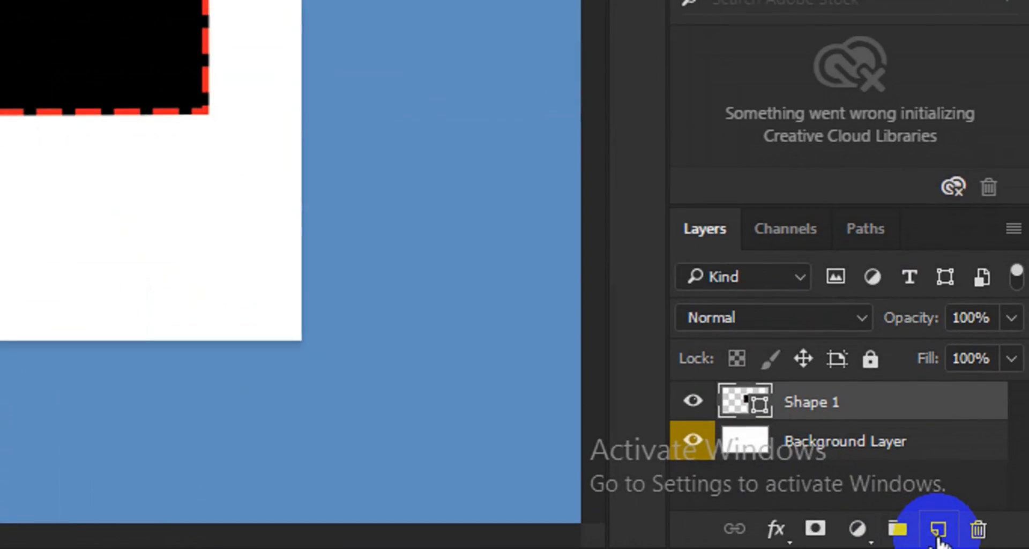
Add a new layer and draw an upward-curving edge about 666 px wide with the Pen Tool, removing the end point's outgoing handle
click(938, 531)
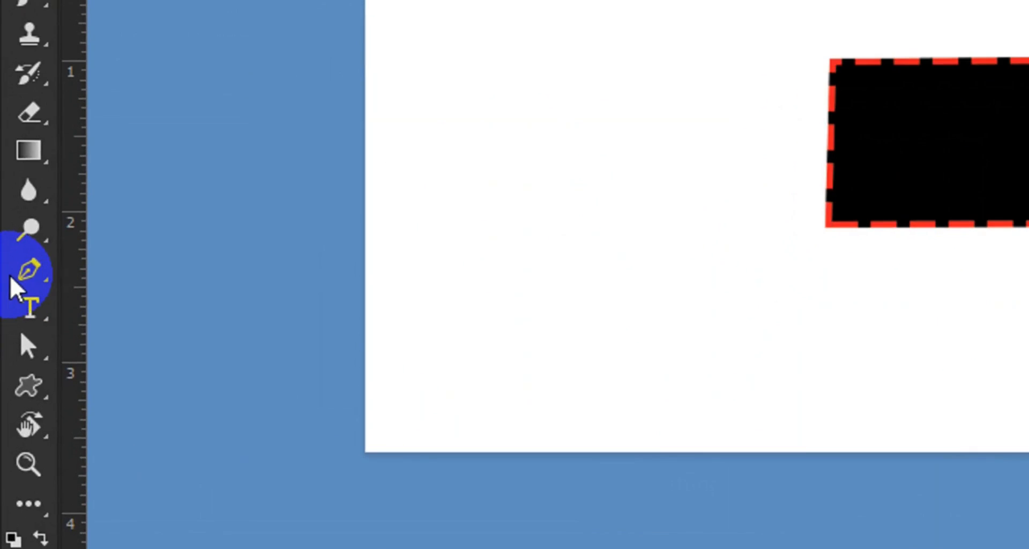
click(23, 277)
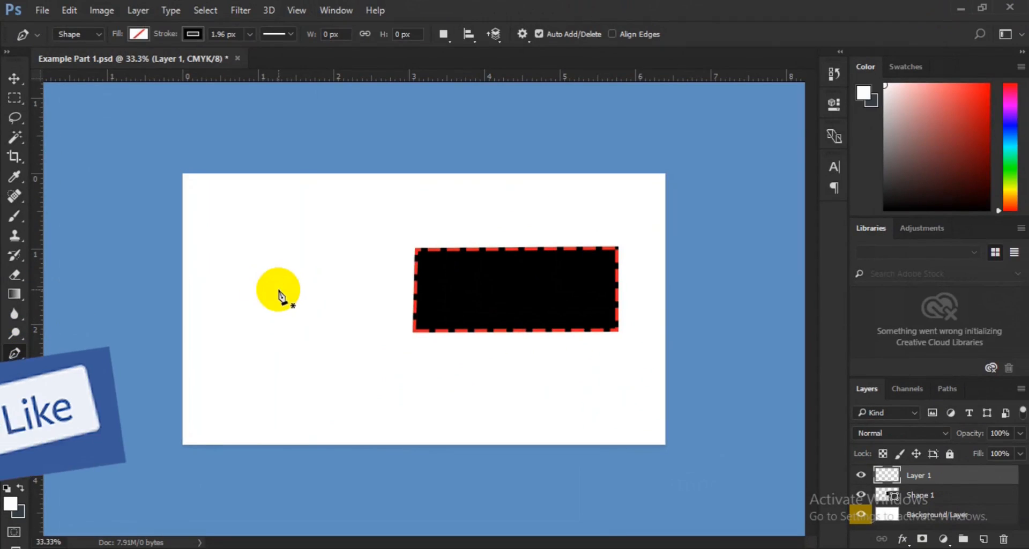
click(208, 312)
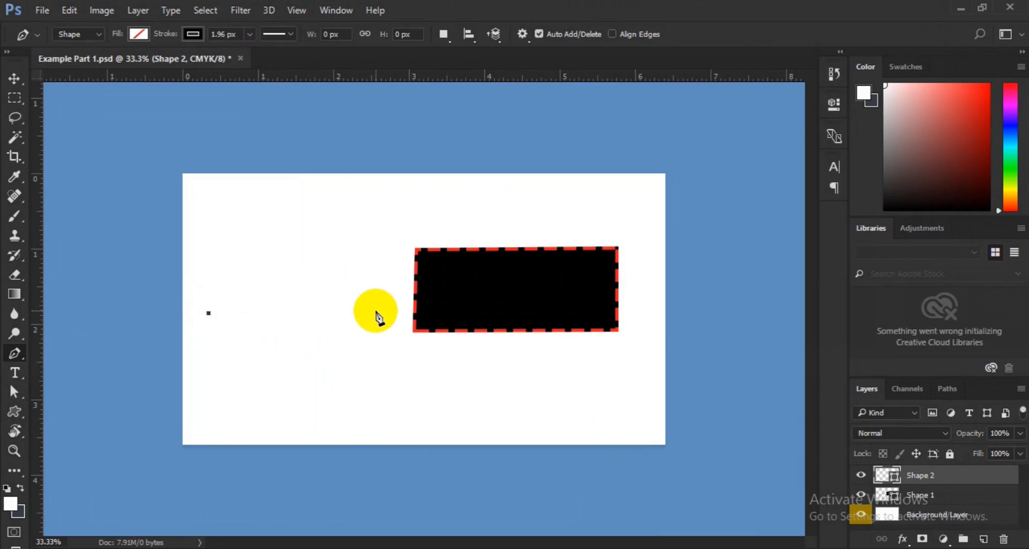
drag(376, 311, 445, 363)
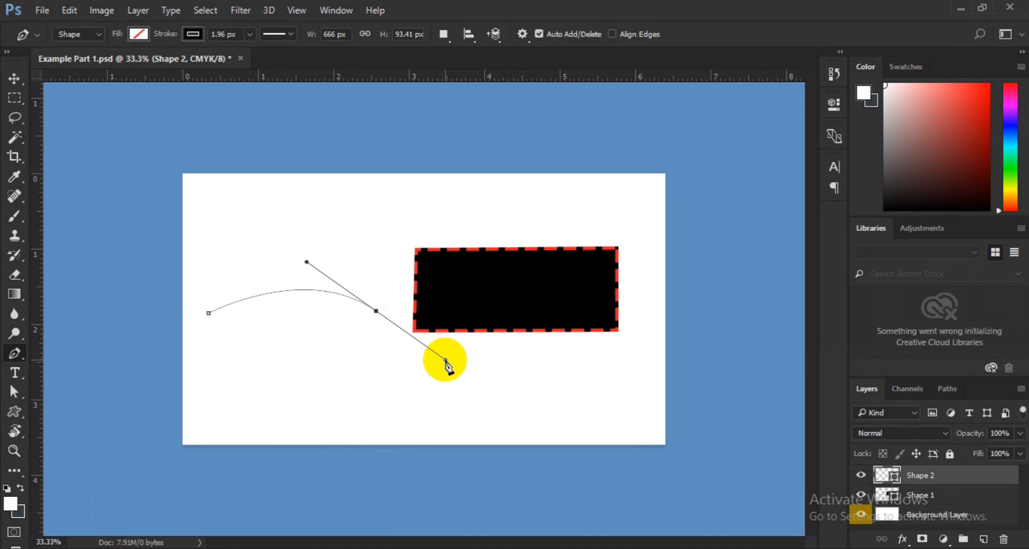
click(375, 311)
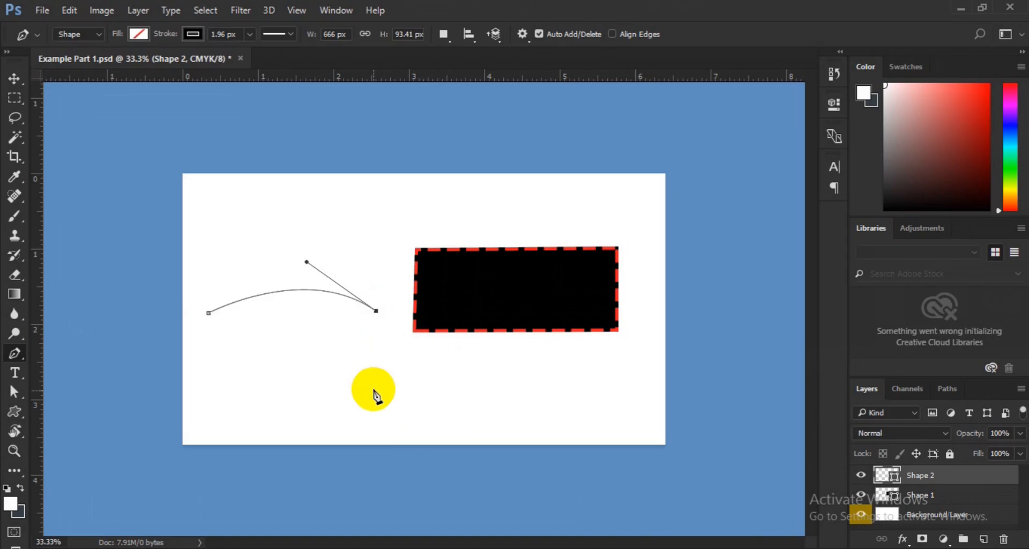
Complete the path with a straight right side and a curved lower edge, closing it at the start point at about 414 px high
click(376, 389)
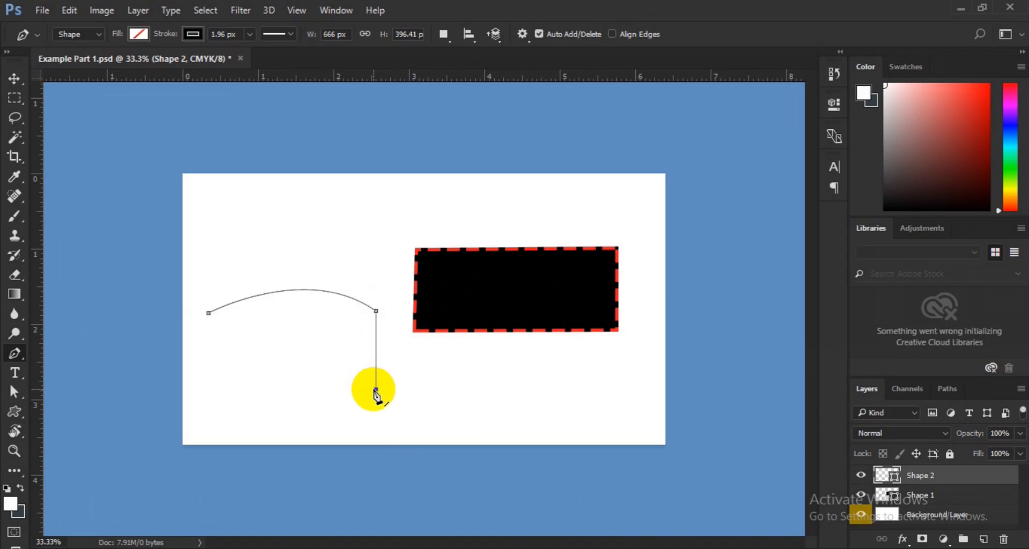
click(216, 394)
drag(194, 426, 146, 453)
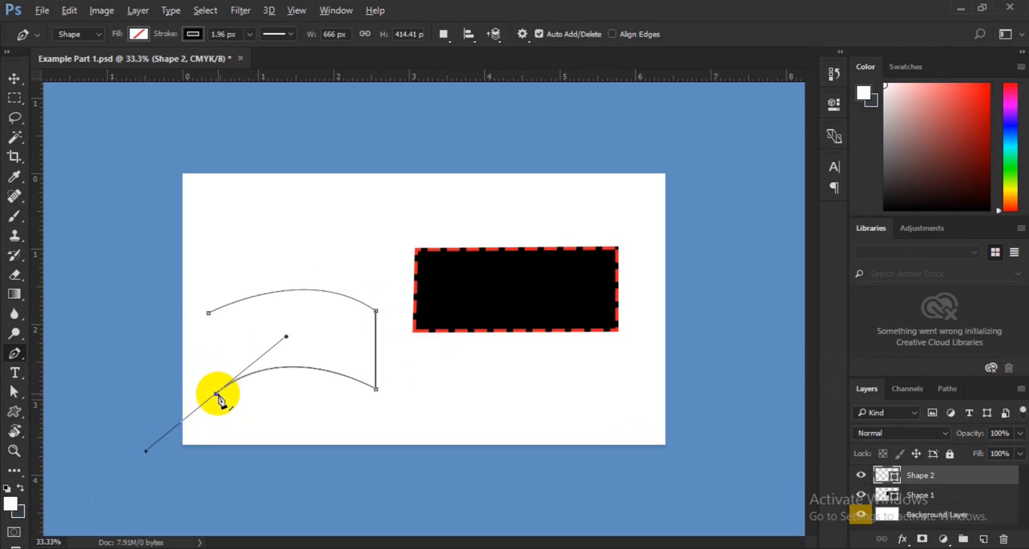
alt+click(216, 394)
click(209, 313)
key(ctrl+z)
click(209, 313)
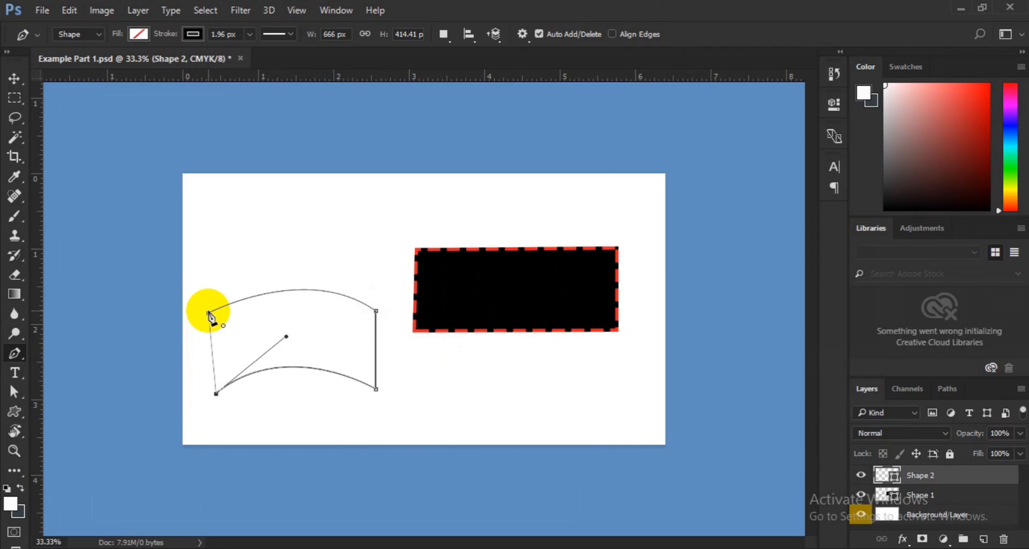
click(208, 312)
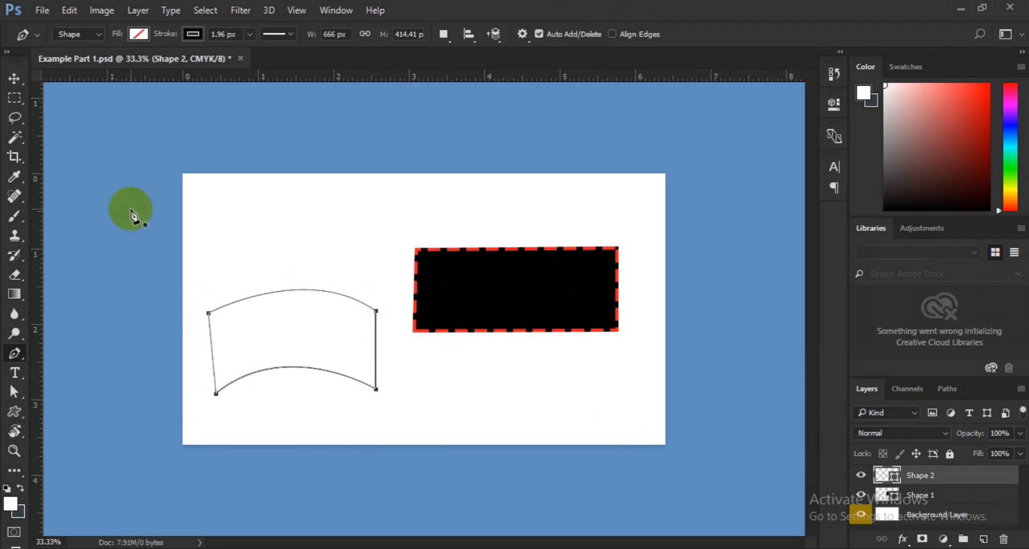
Fill the new curved shape with dark brown from the recently used colors
click(19, 80)
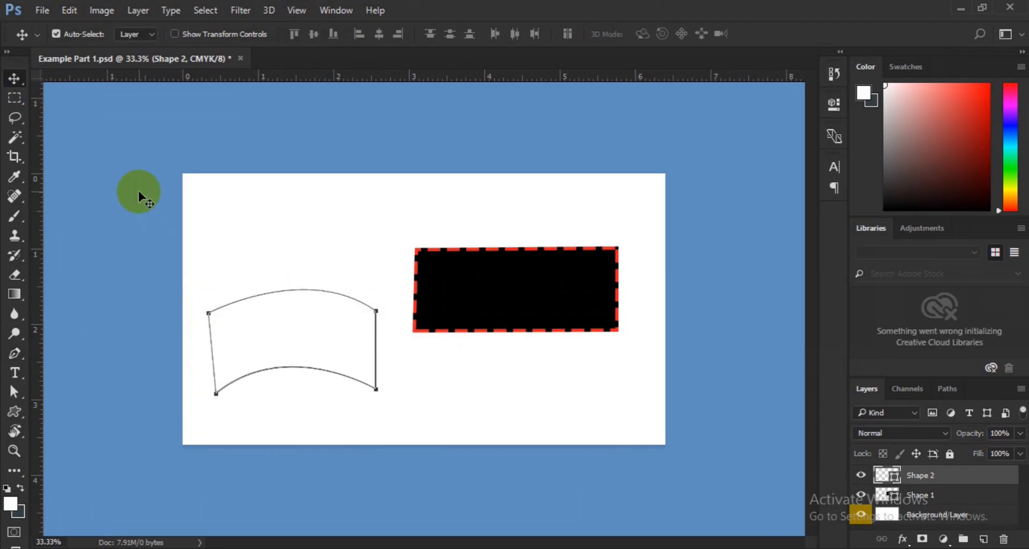
click(16, 354)
click(140, 35)
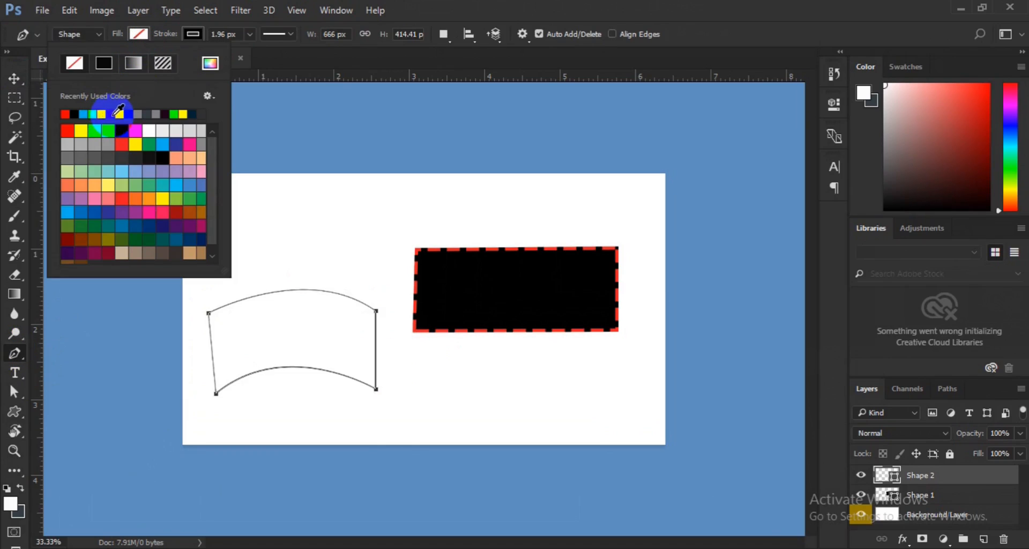
click(114, 115)
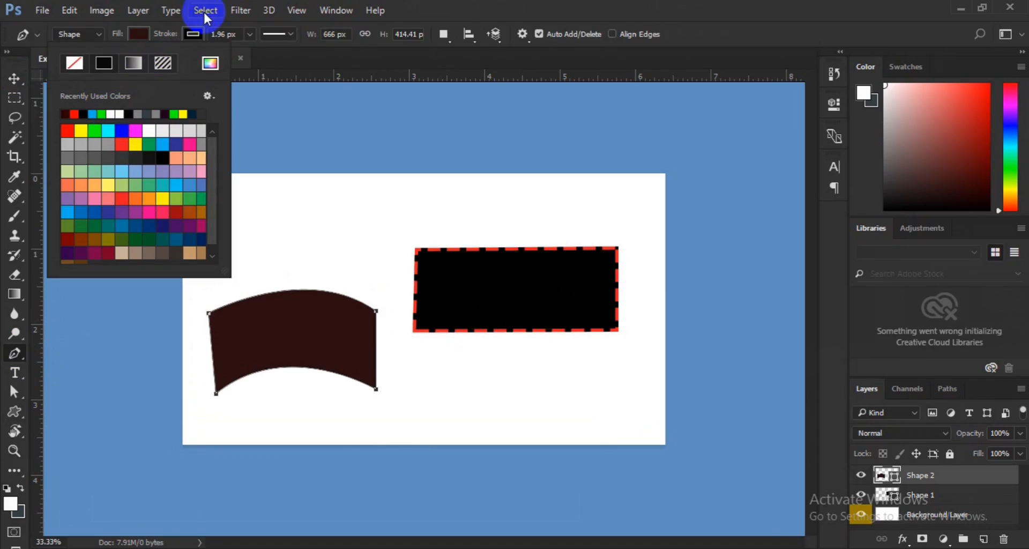
Change the curved shape's stroke to a linear gradient and set its starting color stop to dark green (#0c7547)
click(202, 32)
click(202, 33)
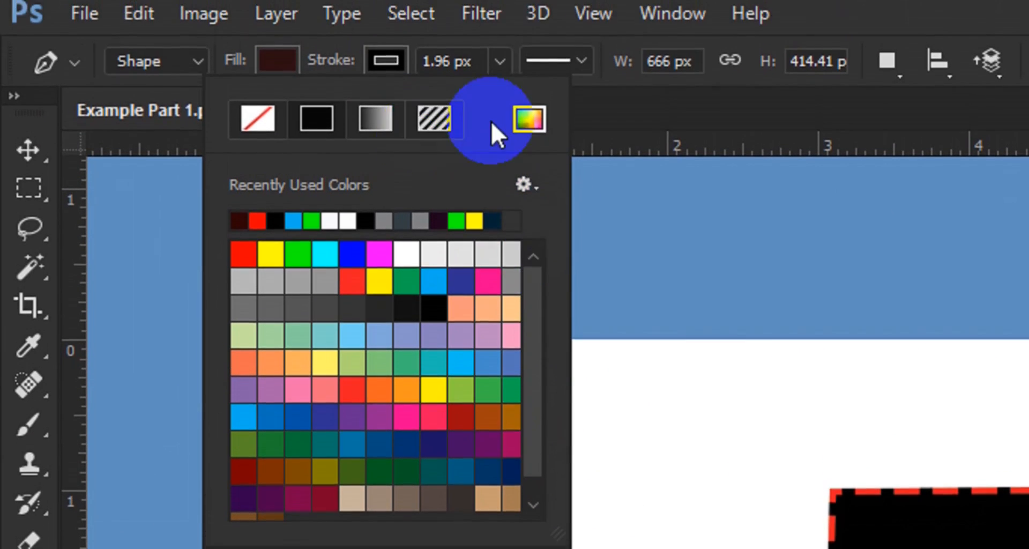
click(382, 127)
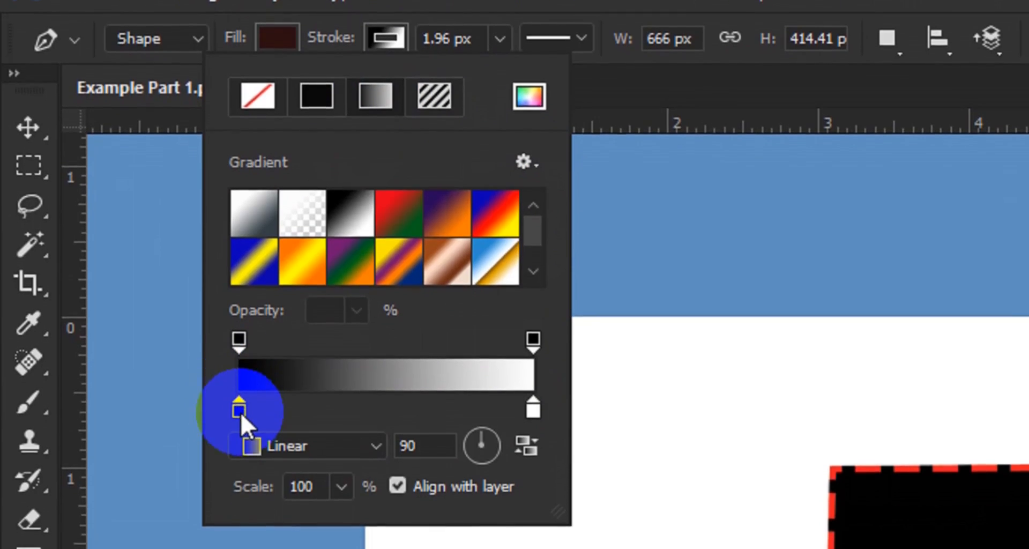
click(241, 412)
double_click(239, 385)
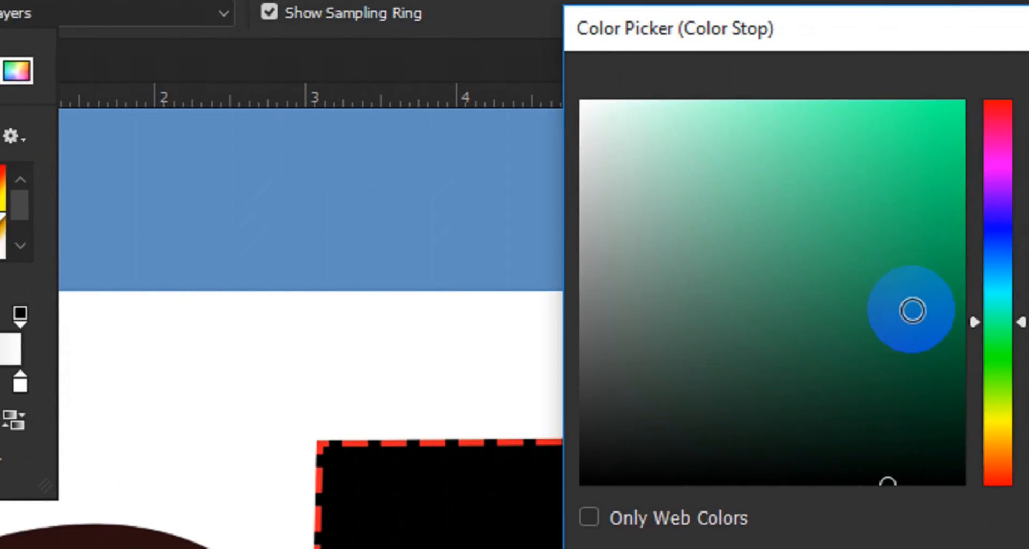
click(925, 311)
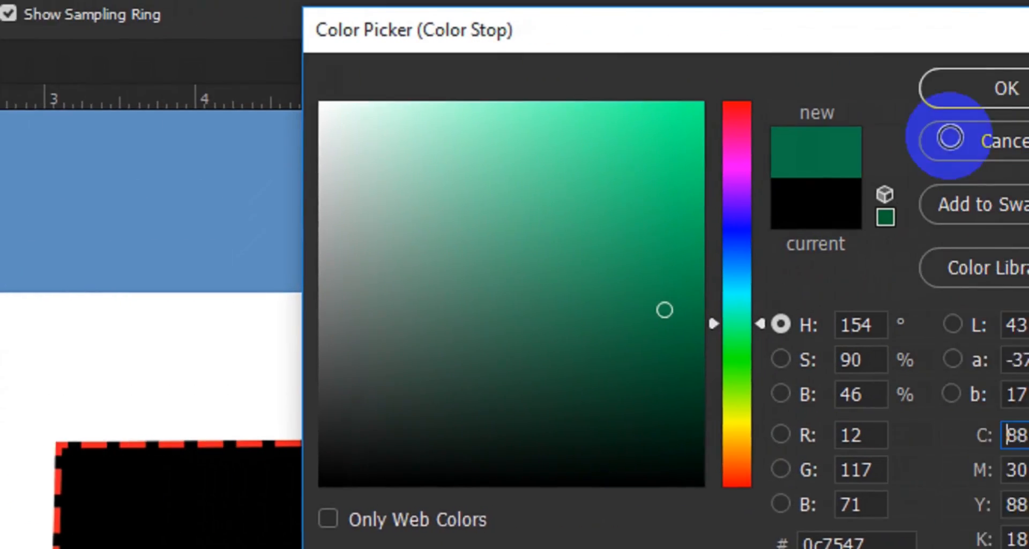
click(978, 91)
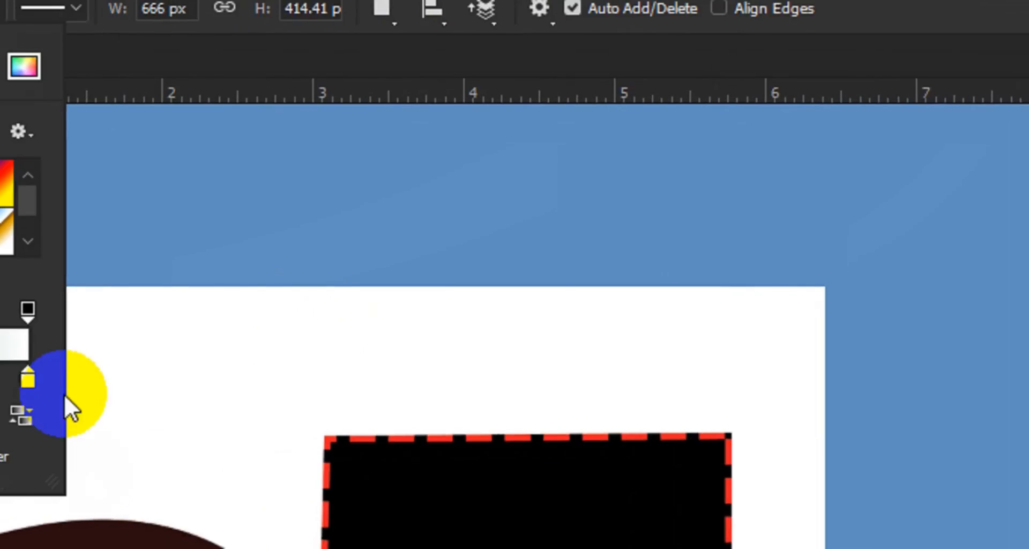
Set the stroke gradient's end color stop to red (R 200, G 5, B 5)
click(30, 382)
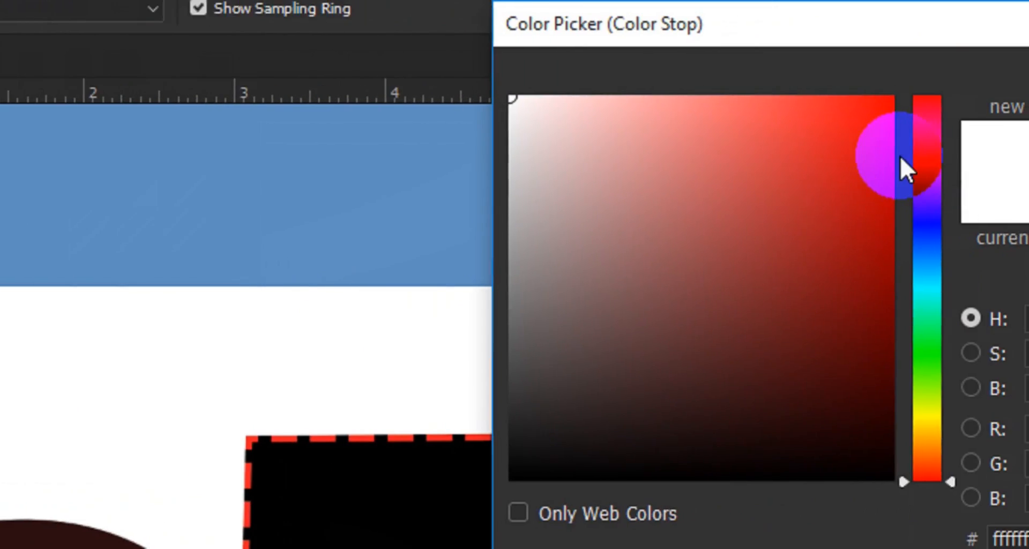
click(881, 180)
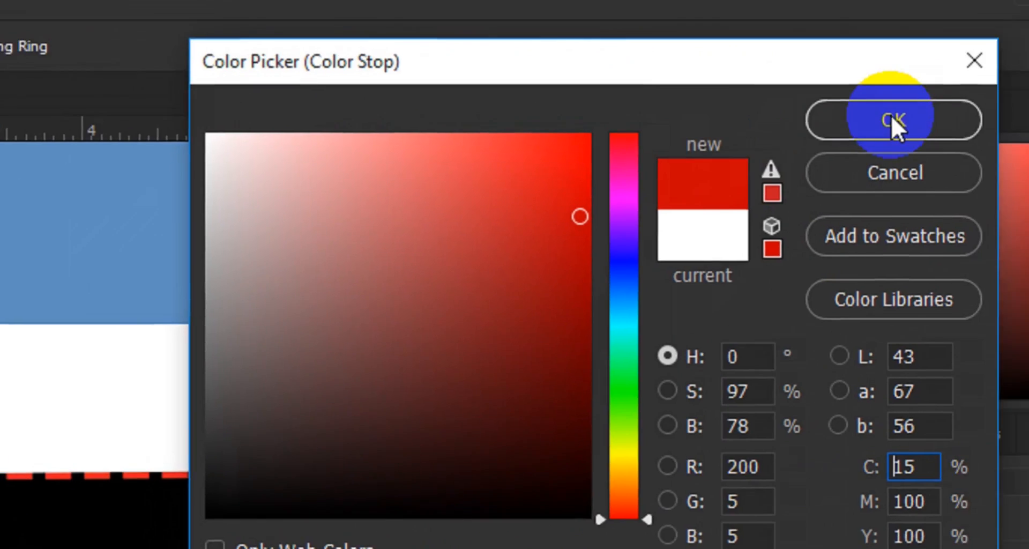
click(893, 118)
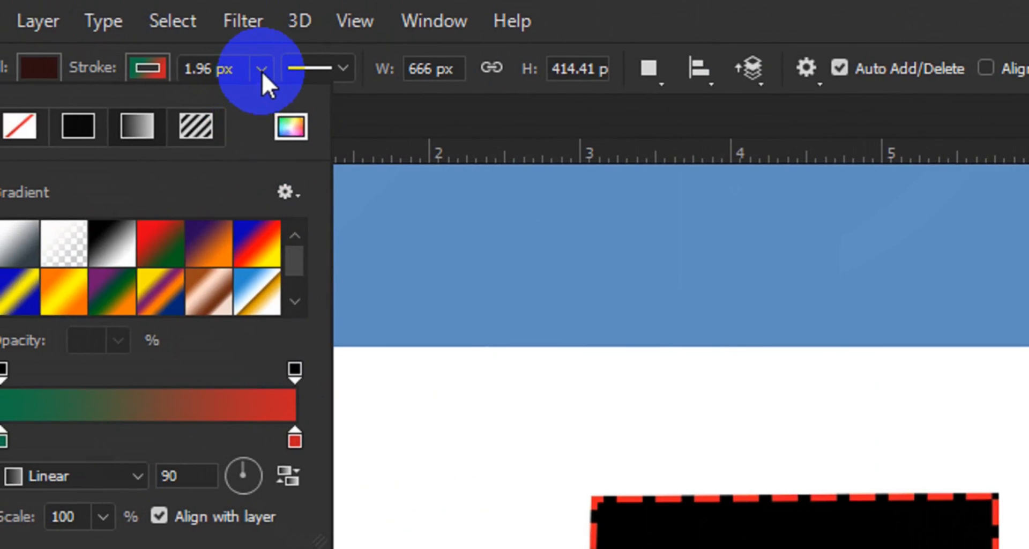
Increase the curved shape's stroke width to 29.24 px
click(262, 71)
click(262, 72)
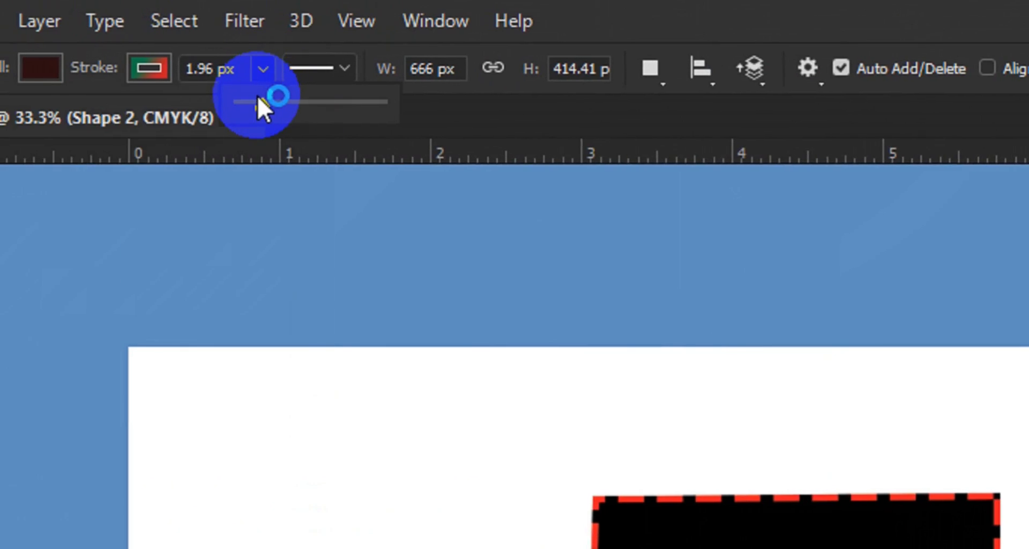
drag(258, 101, 278, 101)
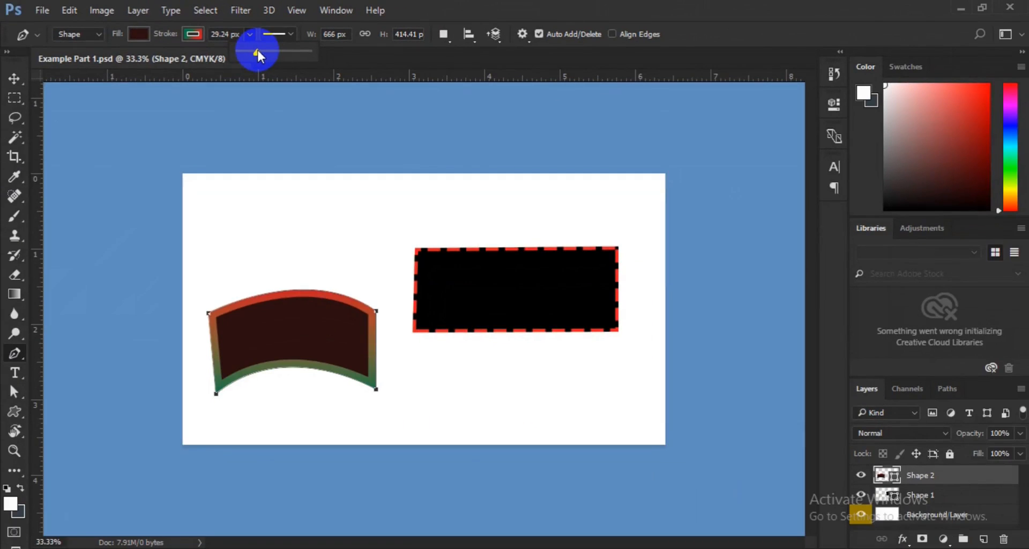
Move the curved shape straight up with the Move Tool so it sits level beside the black dashed-outline shape
click(15, 79)
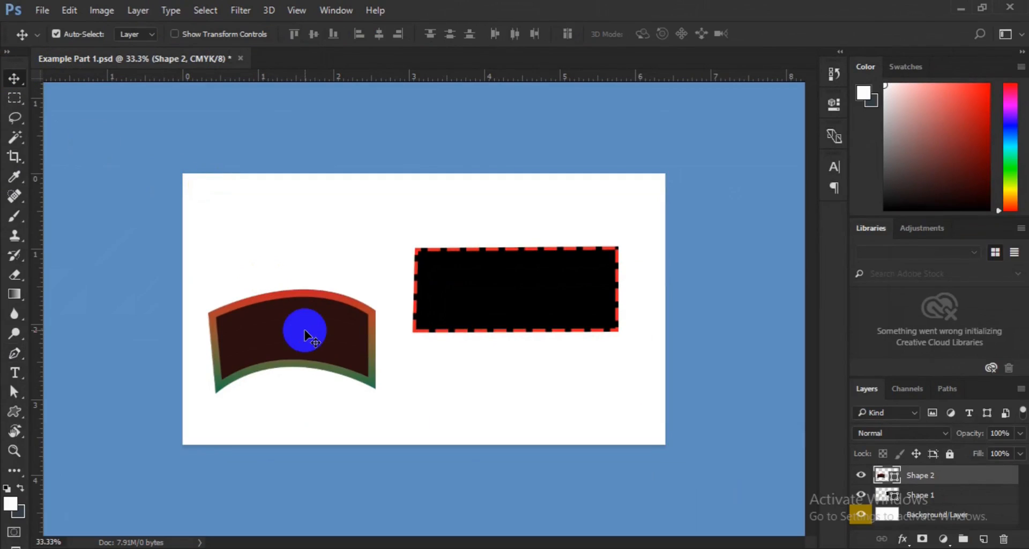
drag(304, 335, 305, 308)
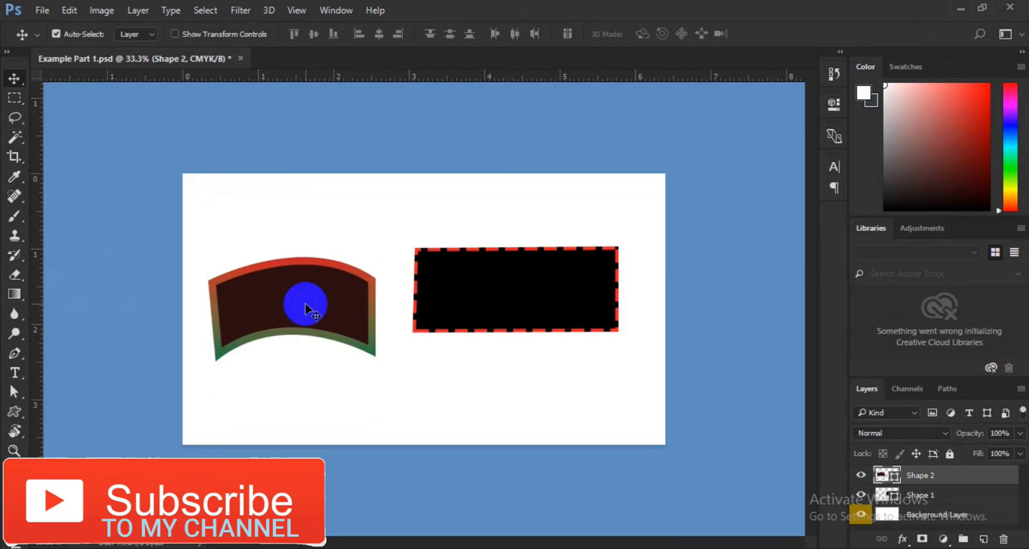
drag(304, 303, 475, 306)
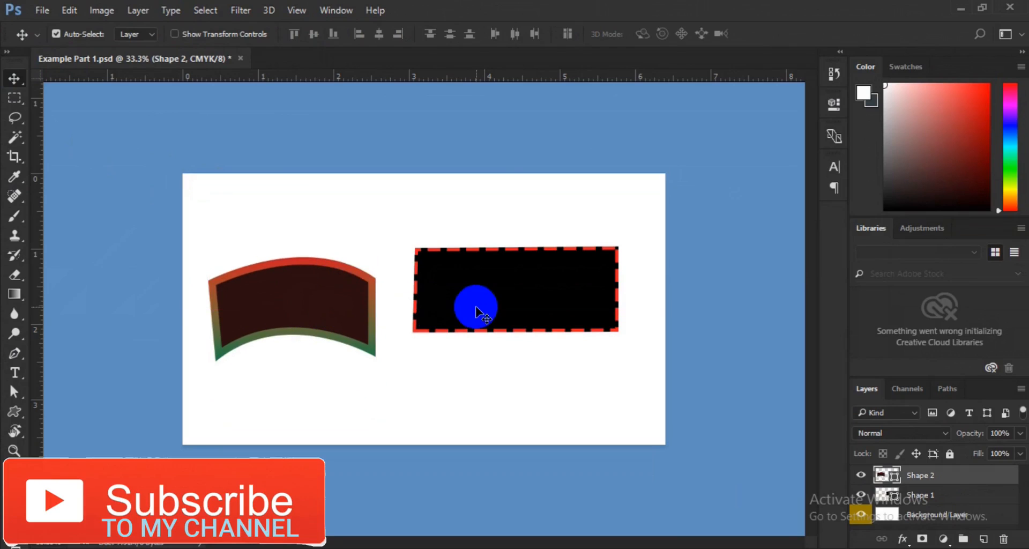
drag(475, 306, 310, 324)
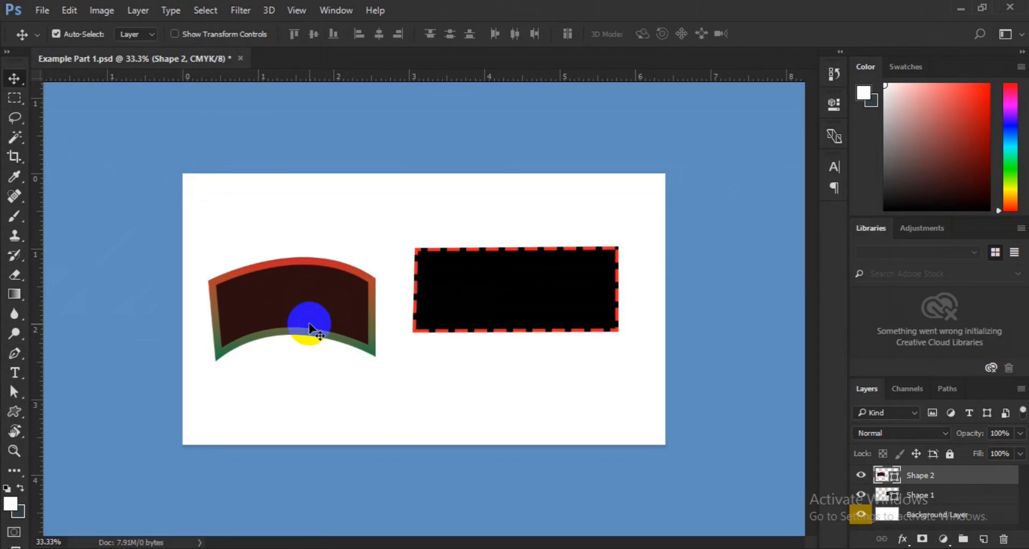